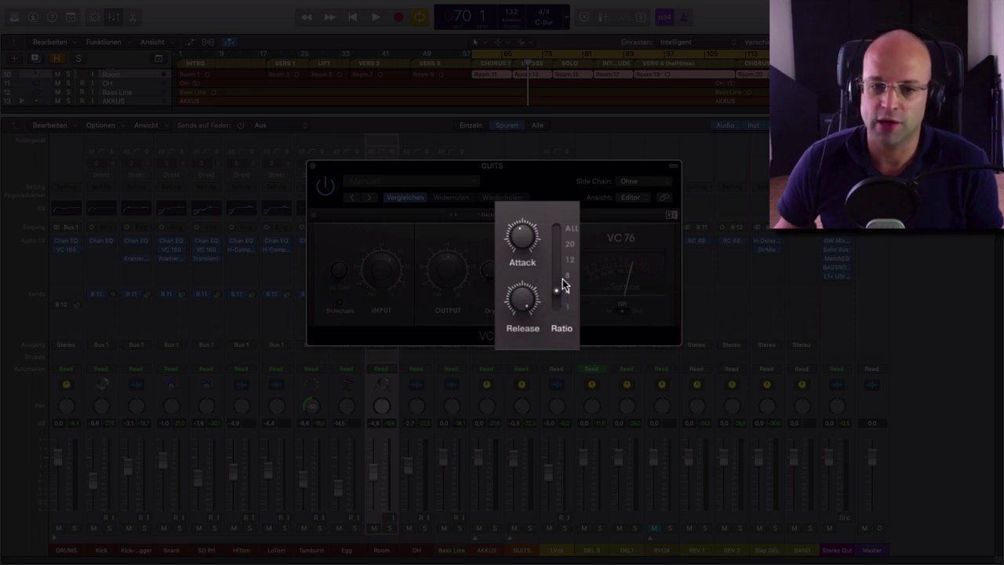
# Step: Set the ratio of the VC 76 compressor on the GUITS bus to 4 and close the plug-in window
pyautogui.moveTo(558, 280)
pyautogui.mouseDown()
pyautogui.moveTo(560, 262)
pyautogui.moveTo(555, 292)
pyautogui.mouseUp()
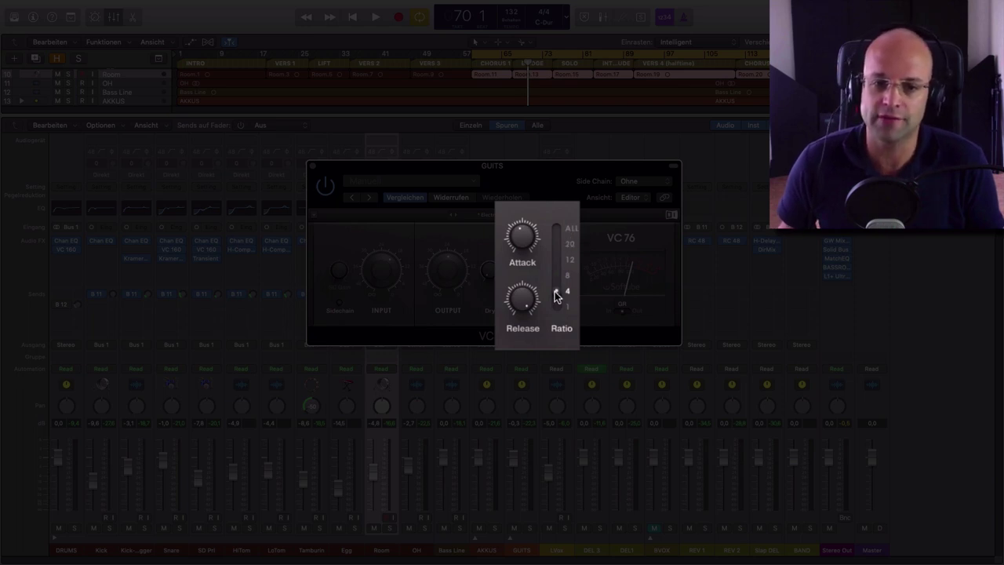
pyautogui.moveTo(556, 277); pyautogui.dragTo(556, 228)
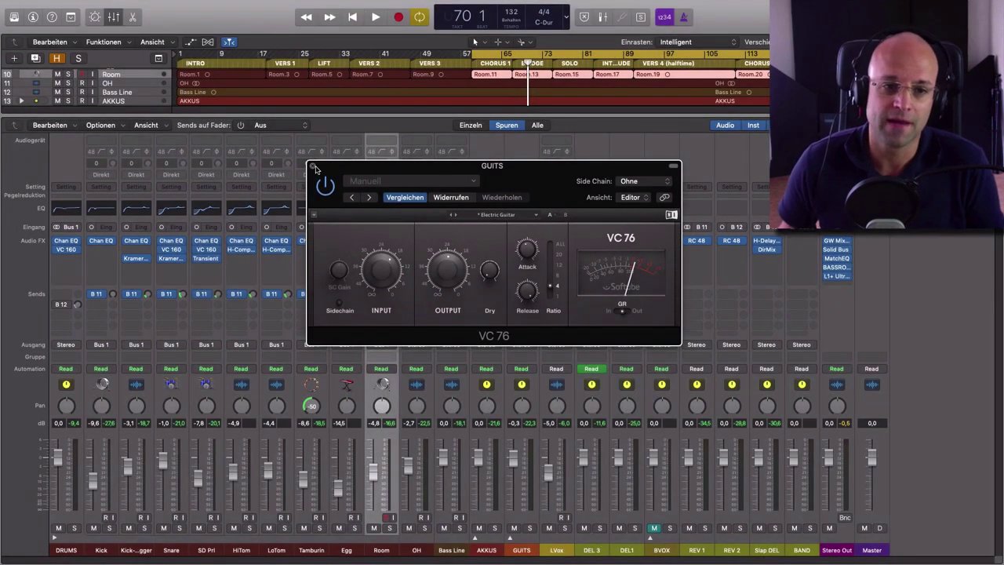
pyautogui.click(313, 167)
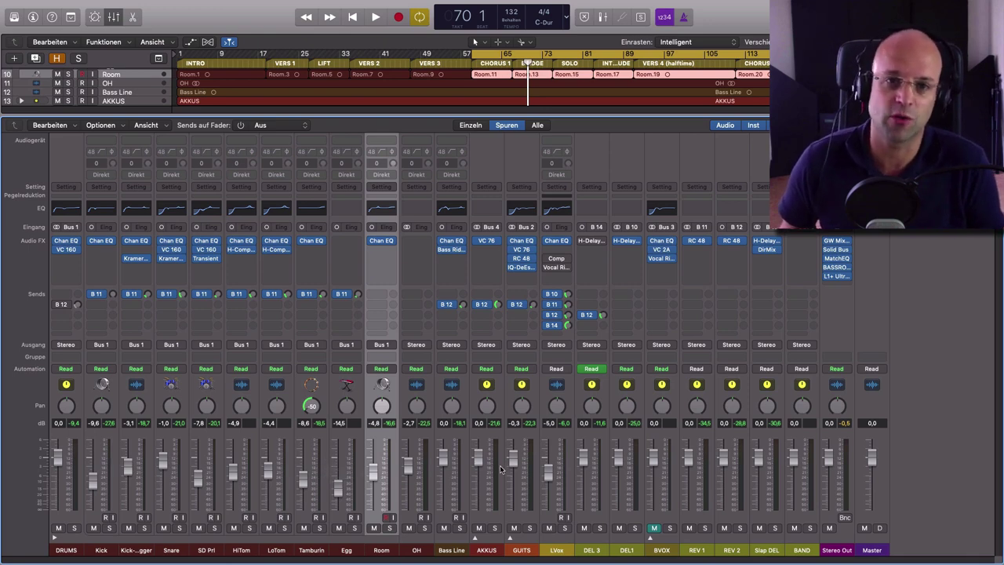
# Step: Insert a mono VC 76 compressor below the EQ on the Room channel and set its ratio to ALL
pyautogui.click(508, 471)
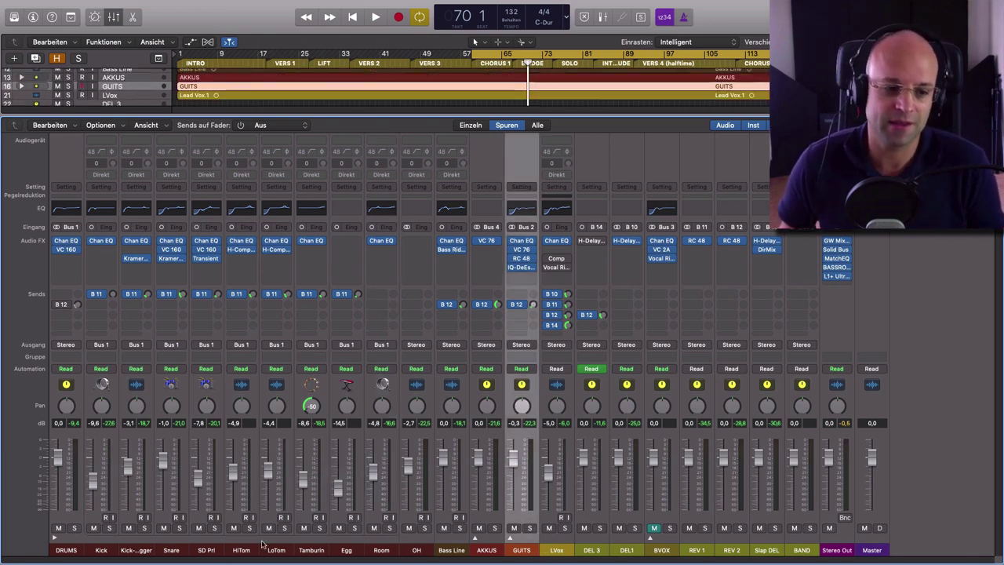
pyautogui.click(69, 551)
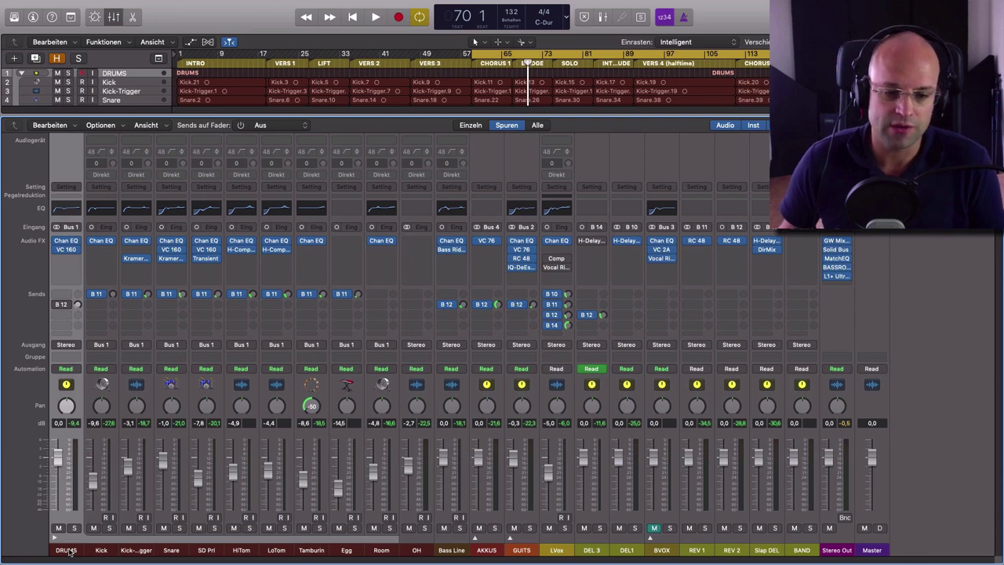
pyautogui.click(382, 550)
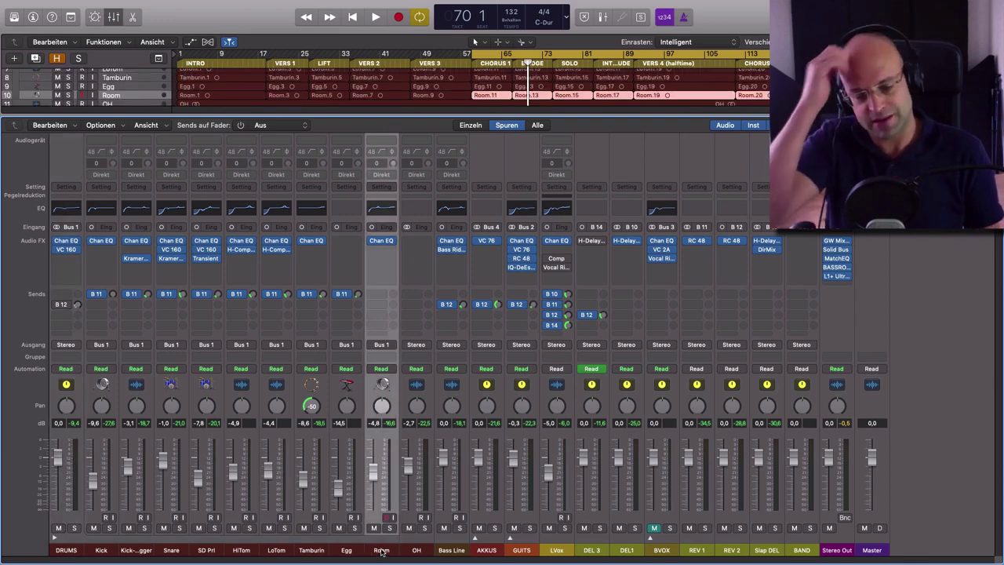
pyautogui.click(381, 249)
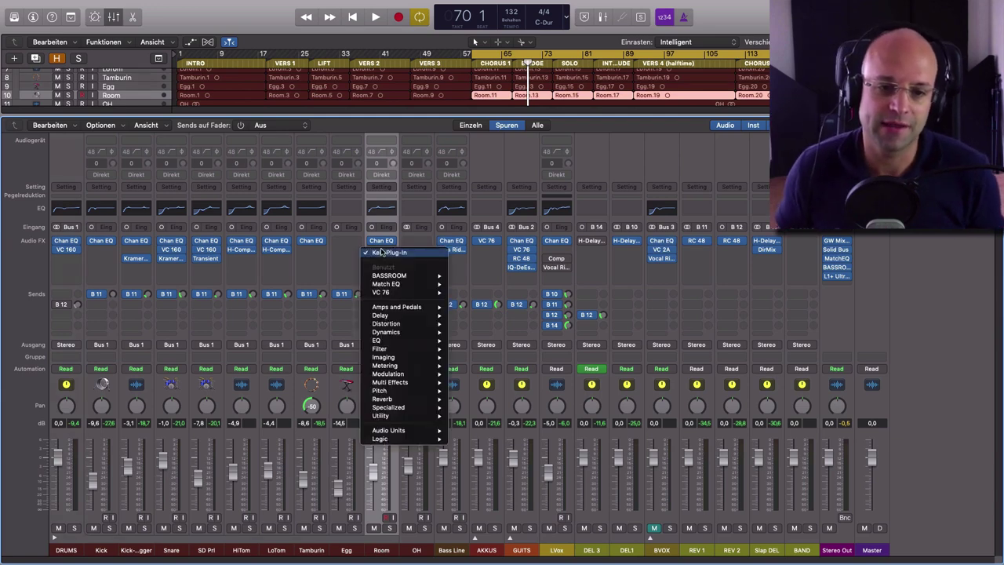
pyautogui.moveTo(392, 292)
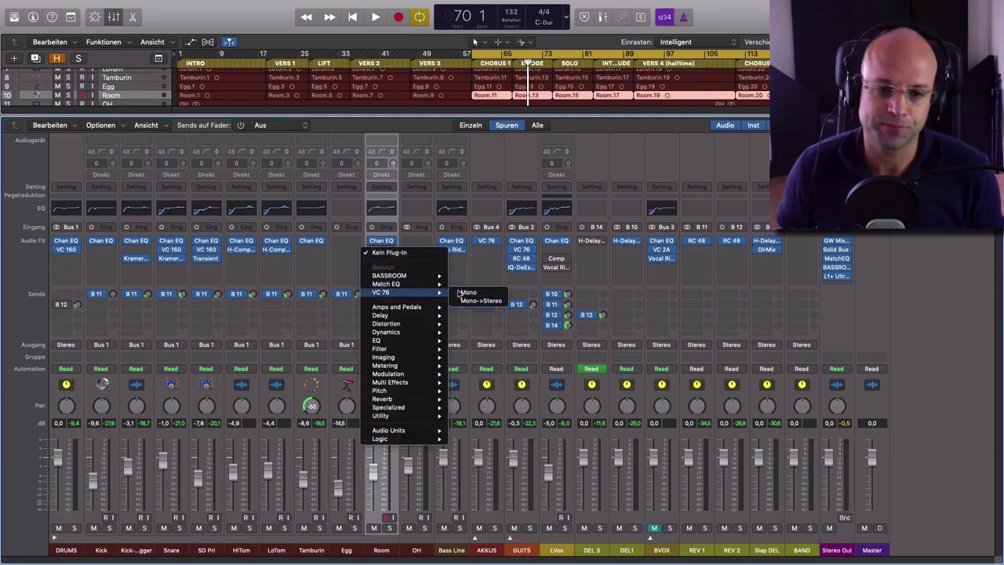
pyautogui.click(459, 293)
pyautogui.moveTo(223, 17); pyautogui.dragTo(528, 131)
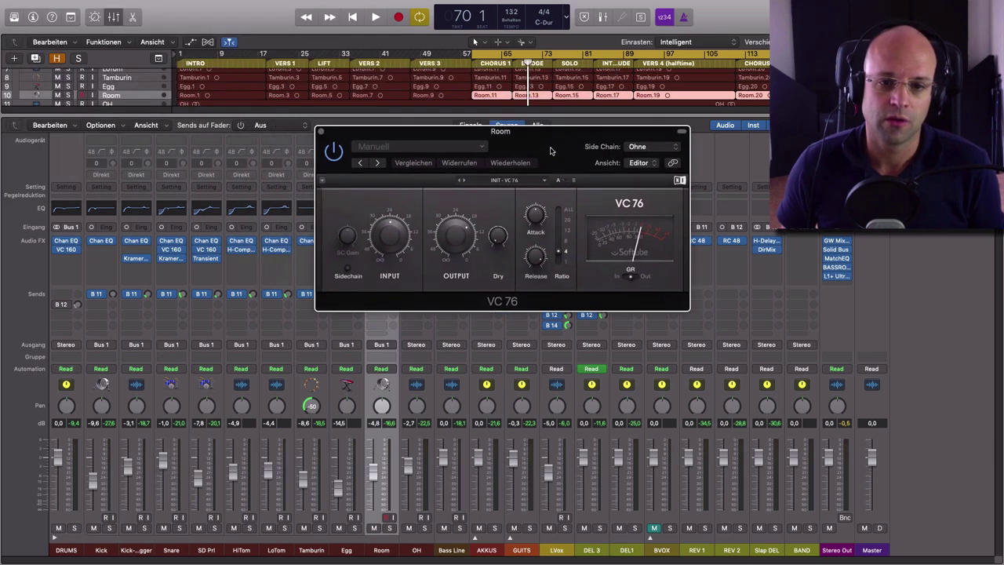
pyautogui.click(560, 210)
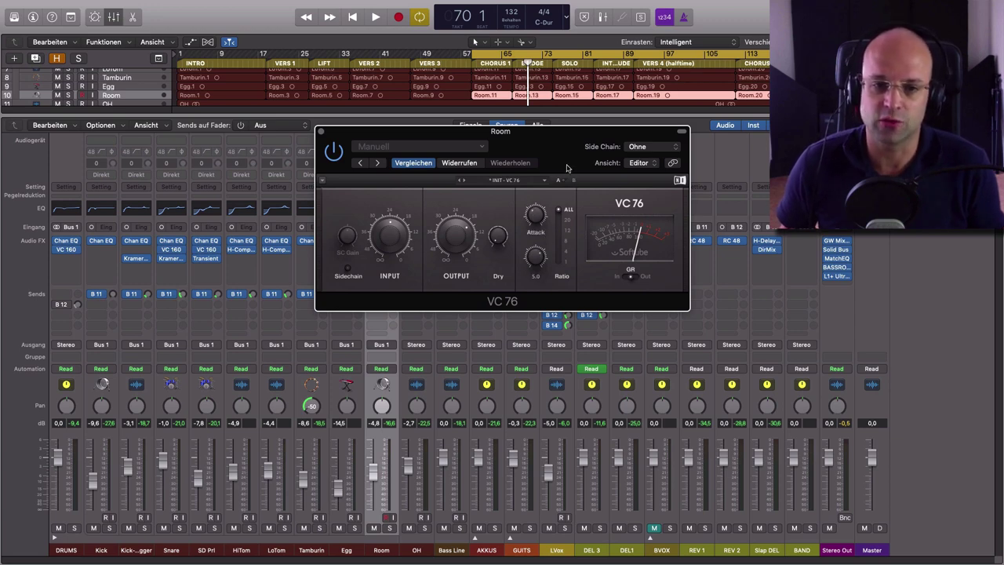
pyautogui.moveTo(567, 151); pyautogui.dragTo(538, 154)
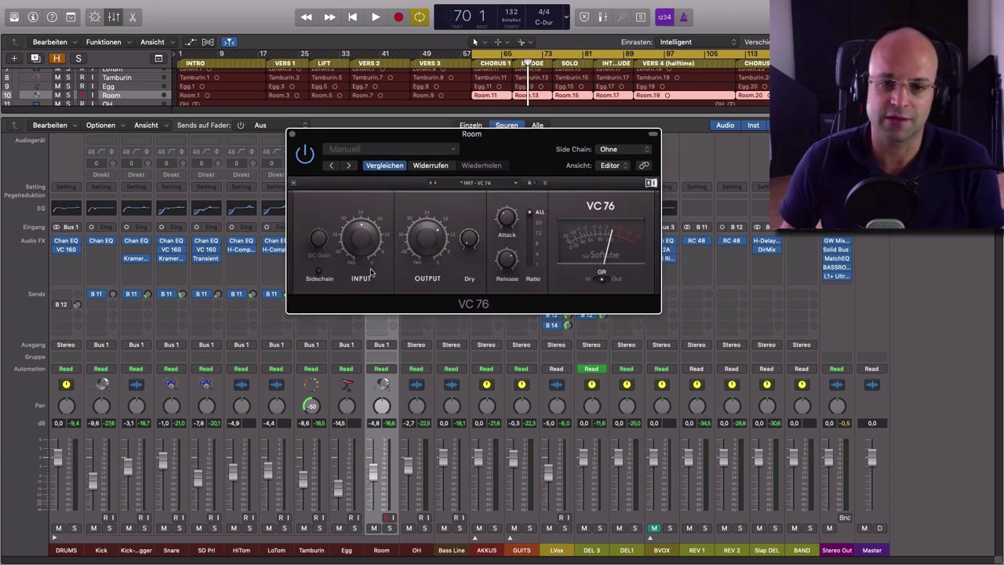
# Step: Play the song from the start of the cycle range with the Room channel soloed
pyautogui.moveTo(361, 244)
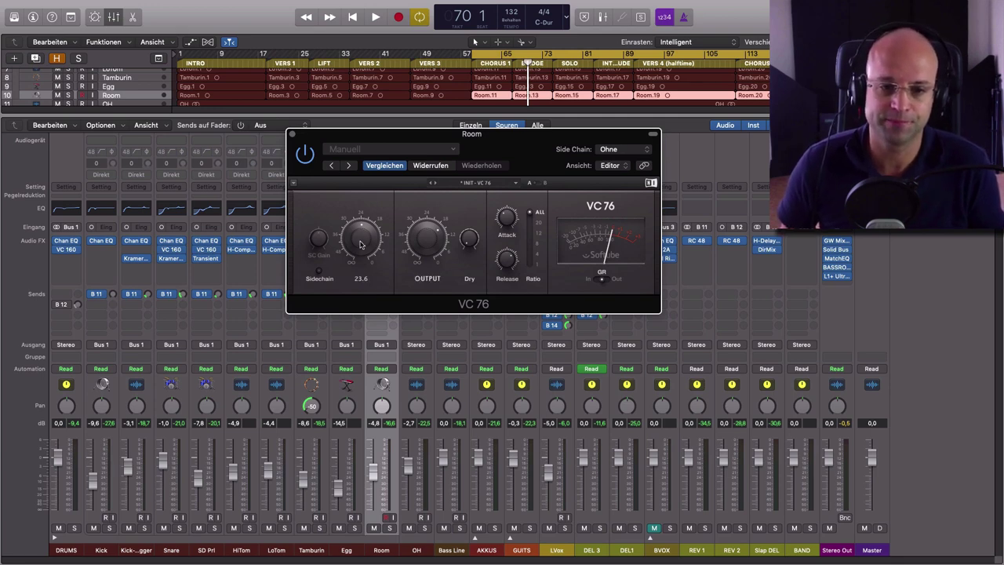
pyautogui.press('space')
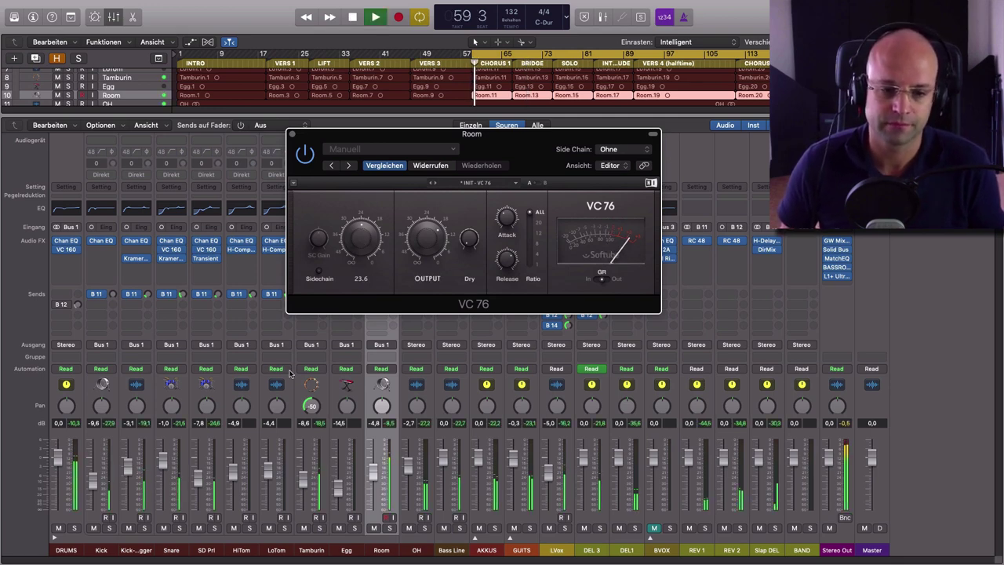
pyautogui.click(389, 527)
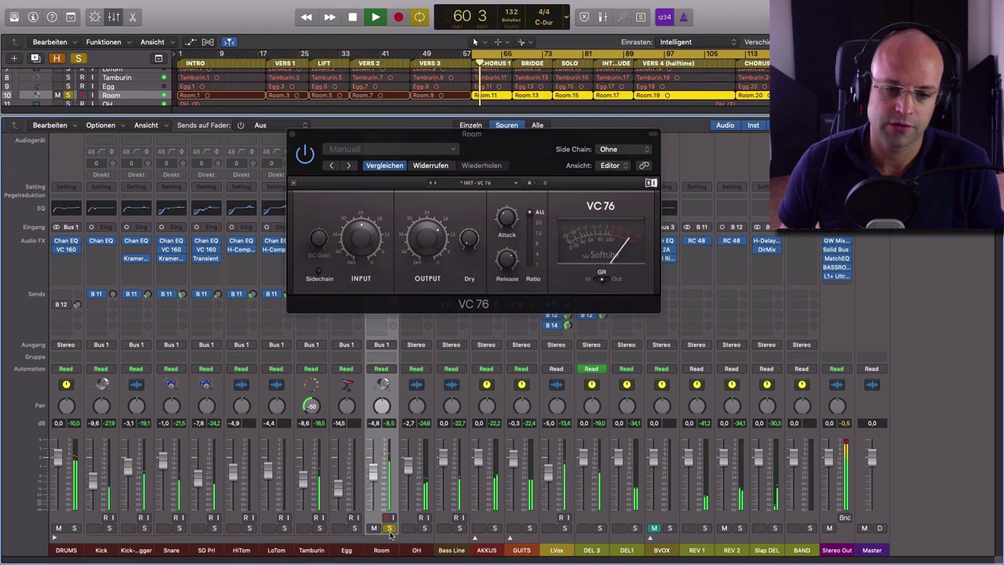
pyautogui.moveTo(524, 150); pyautogui.dragTo(513, 164)
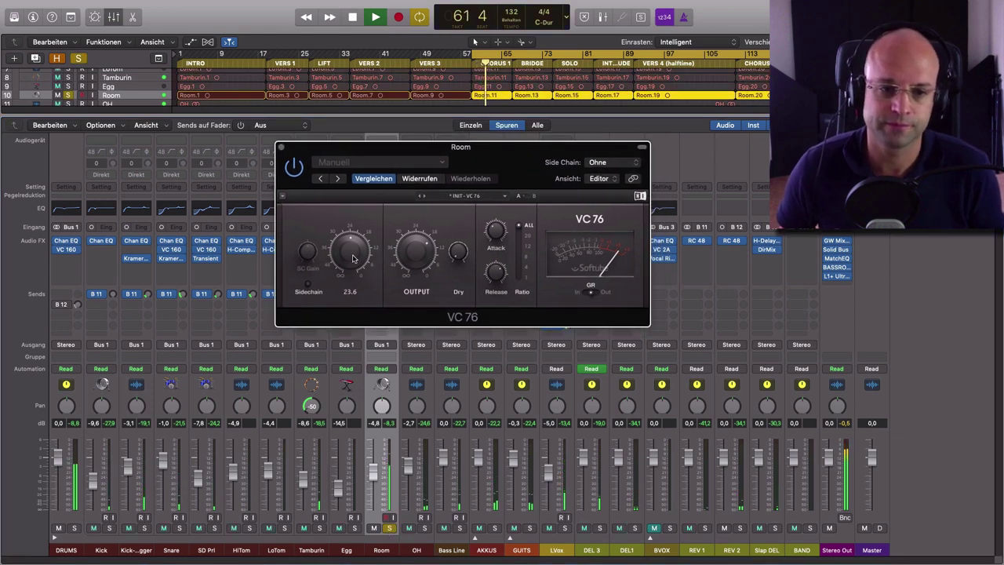
# Step: Raise the Room compressor's input and lower its output to about 34.9 during playback, comparing it with the bypassed signal
pyautogui.moveTo(351, 253); pyautogui.dragTo(352, 225)
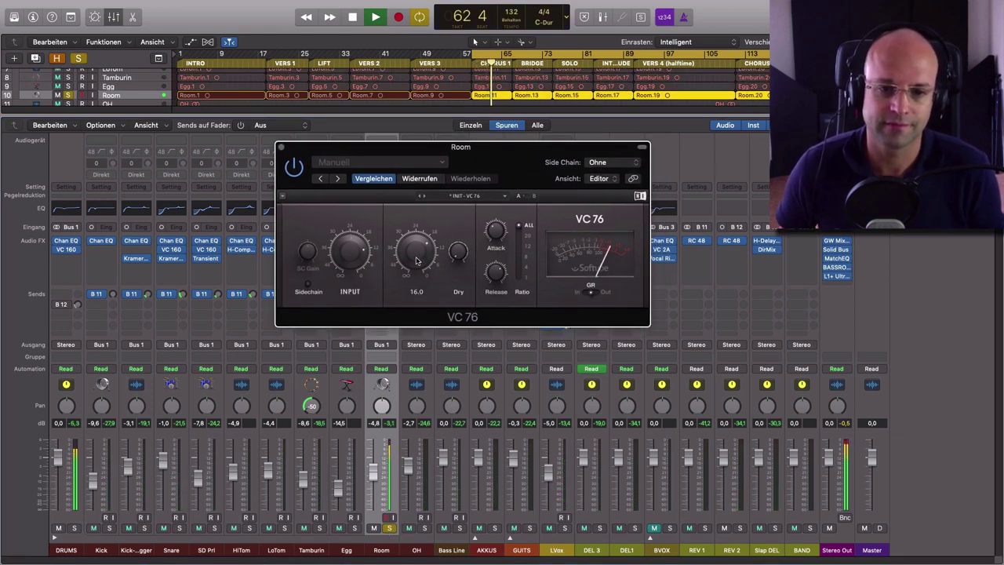
pyautogui.moveTo(416, 253); pyautogui.dragTo(417, 283)
pyautogui.moveTo(352, 253); pyautogui.dragTo(352, 242)
pyautogui.moveTo(417, 252); pyautogui.dragTo(416, 256)
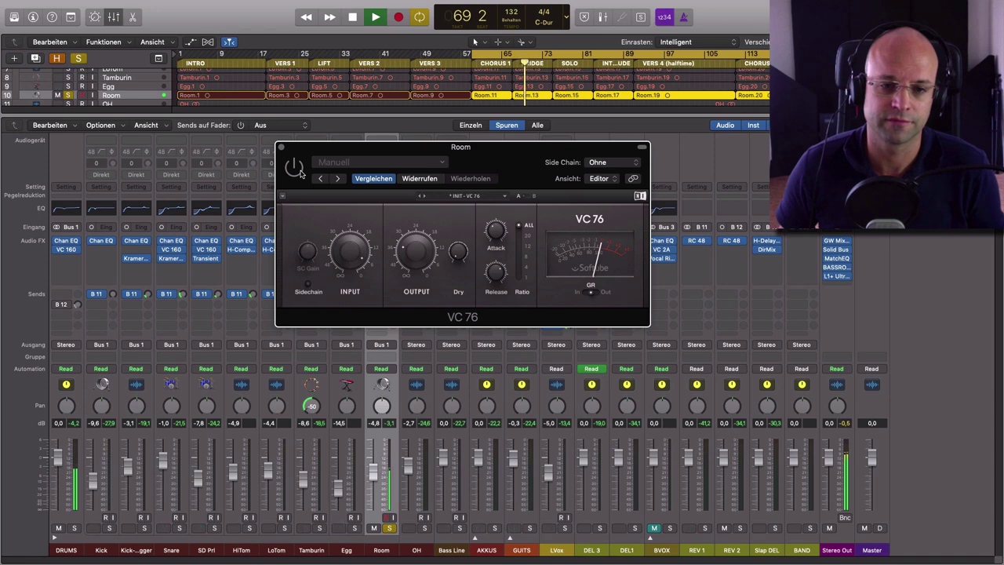
pyautogui.click(297, 169)
pyautogui.moveTo(427, 287); pyautogui.dragTo(426, 290)
pyautogui.moveTo(417, 252); pyautogui.dragTo(416, 252)
pyautogui.press('space')
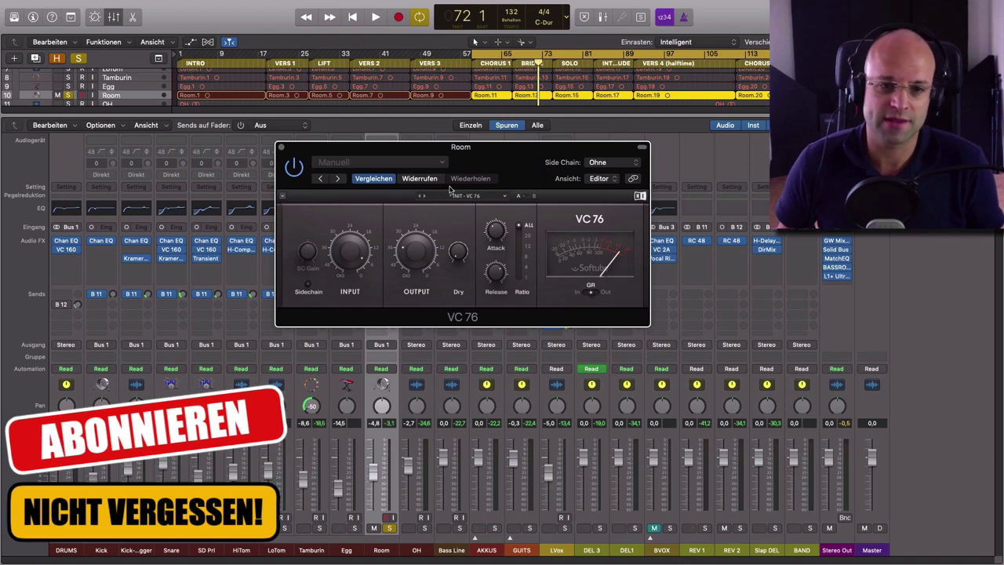
# Step: Bypass the VC 76 on the Room channel and play the song with the DRUMS bus soloed instead
pyautogui.moveTo(466, 157); pyautogui.dragTo(665, 162)
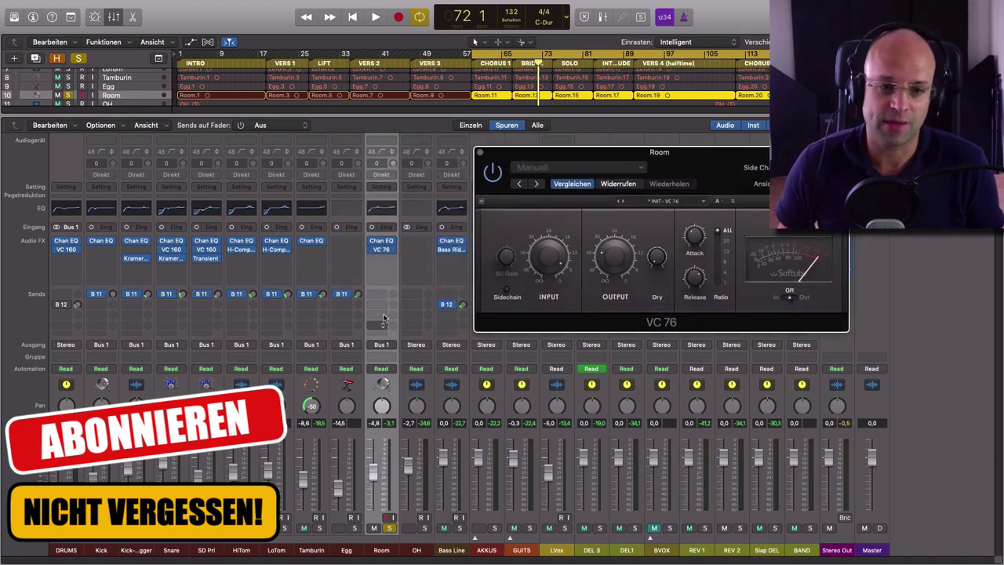
pyautogui.click(372, 250)
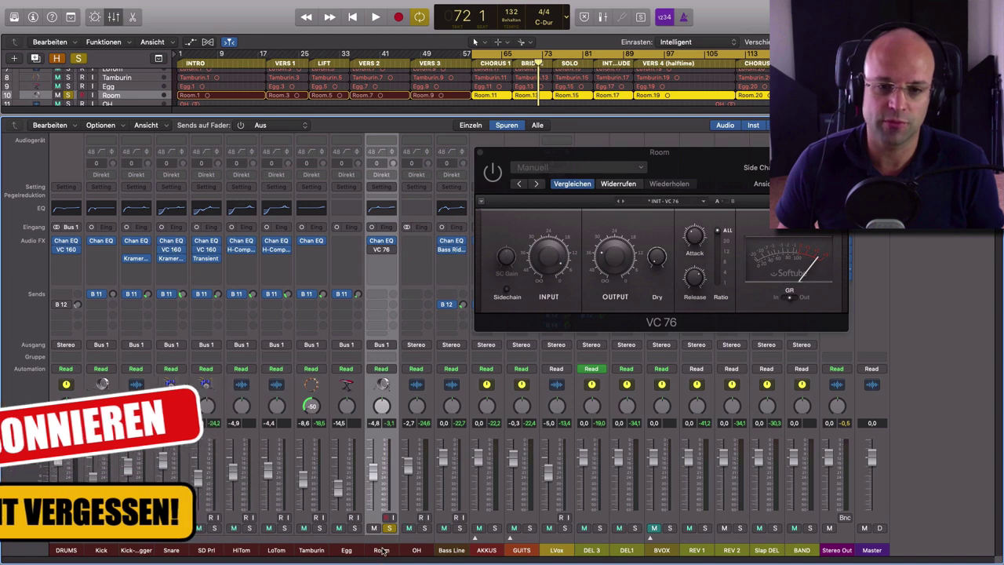
pyautogui.click(66, 550)
pyautogui.click(73, 528)
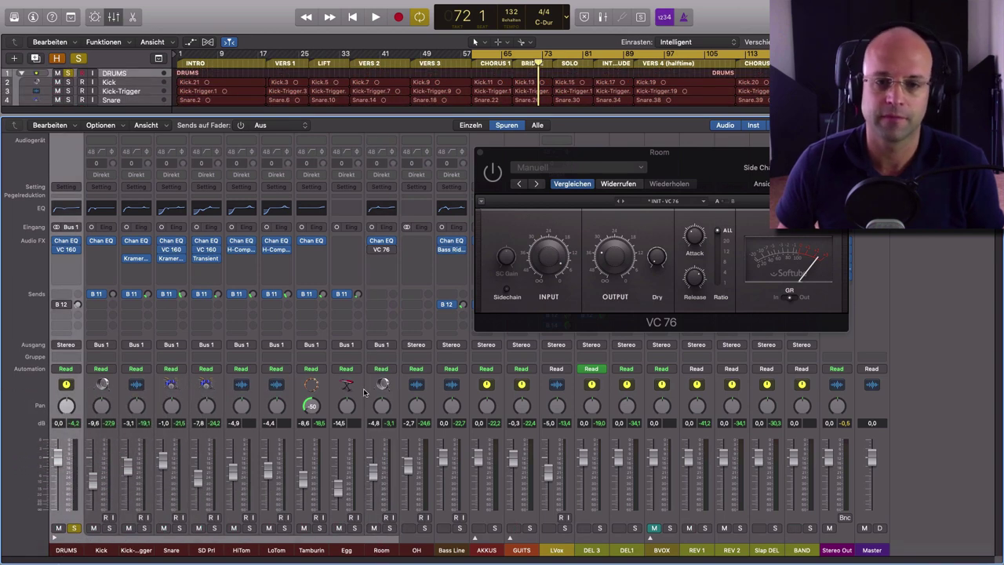
pyautogui.press('space')
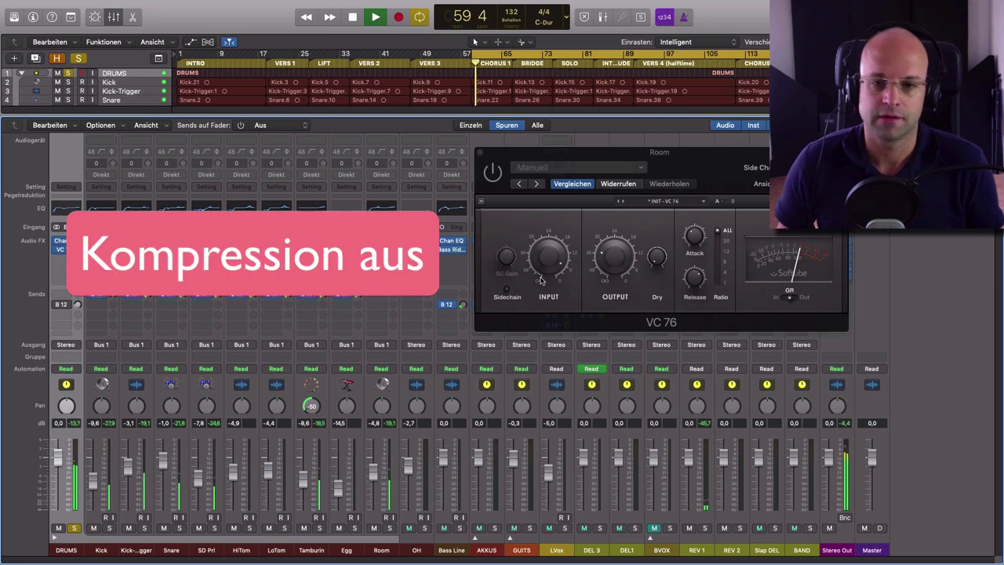
# Step: Compare the soloed drums with the Room compressor on and off, leave it enabled, stop playback and close the plug-in window
pyautogui.click(493, 173)
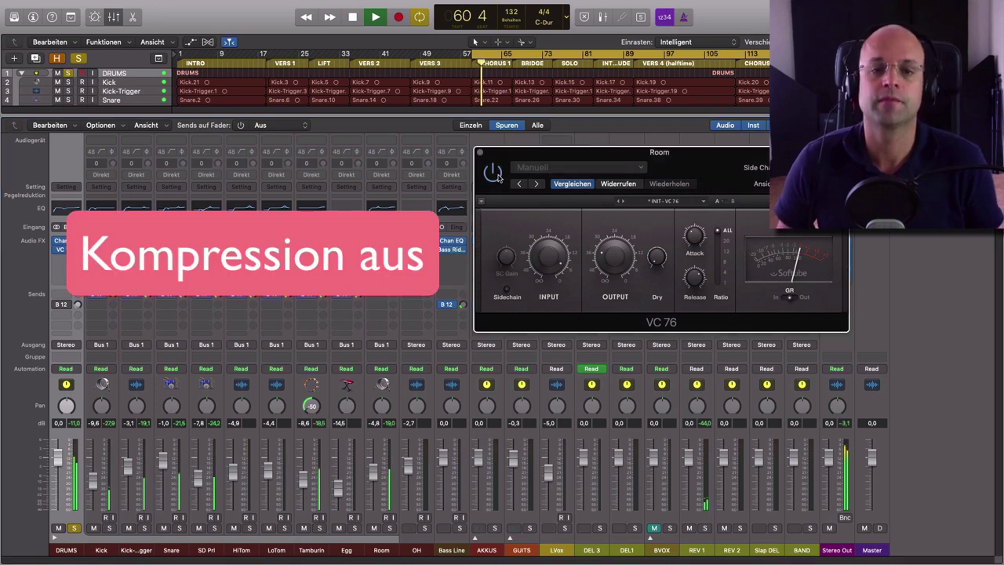
pyautogui.click(615, 256)
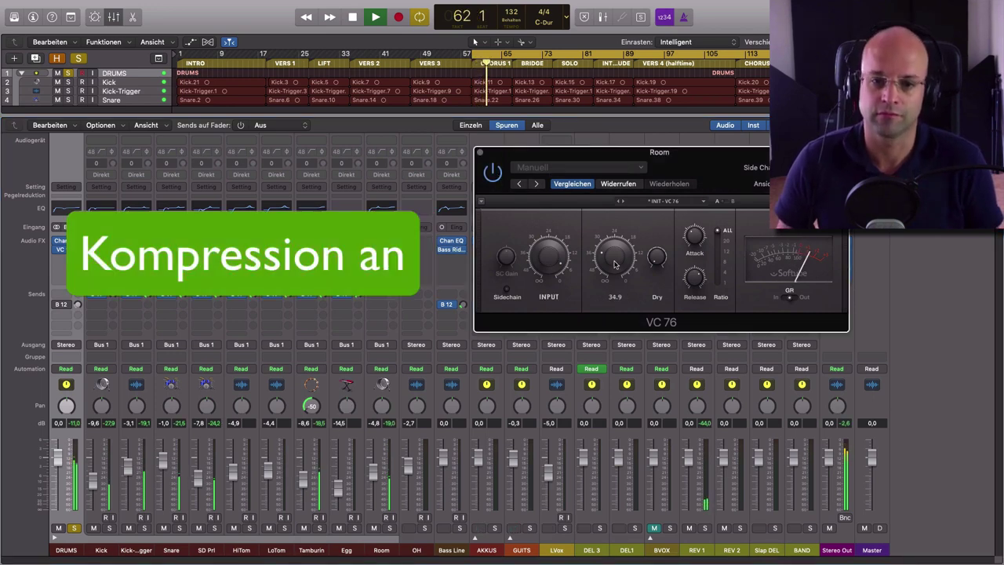
pyautogui.moveTo(615, 256); pyautogui.dragTo(615, 254)
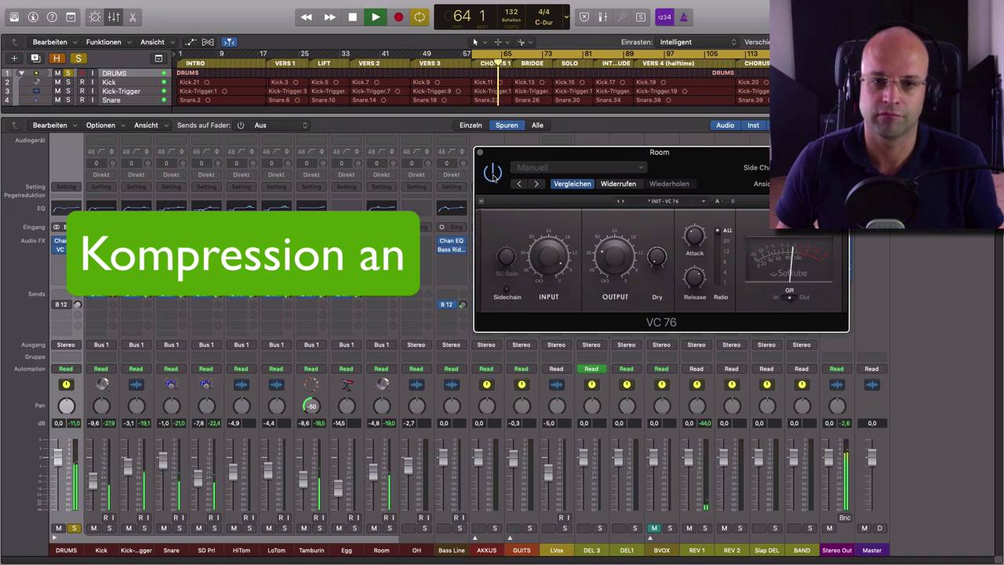
pyautogui.click(492, 174)
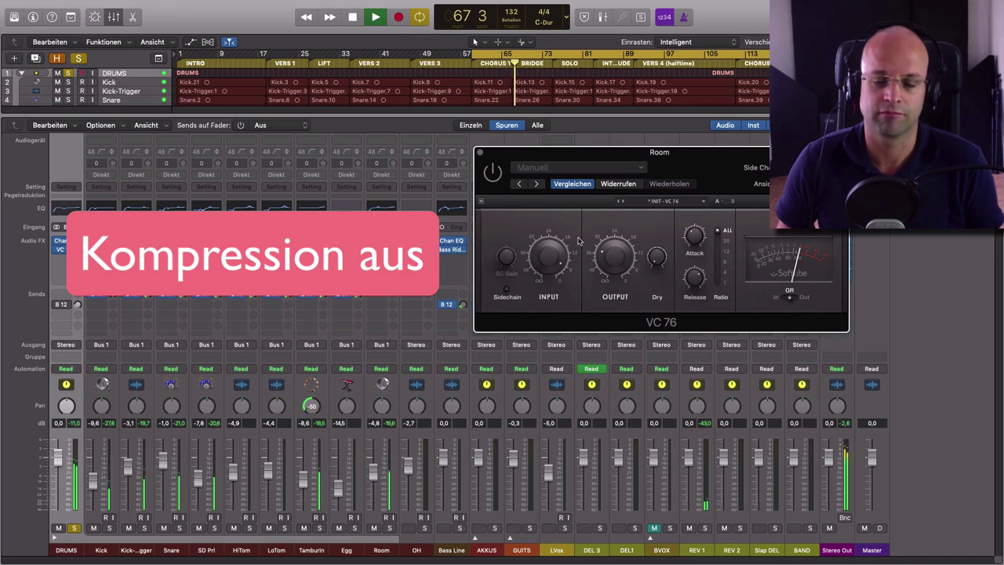
pyautogui.click(489, 176)
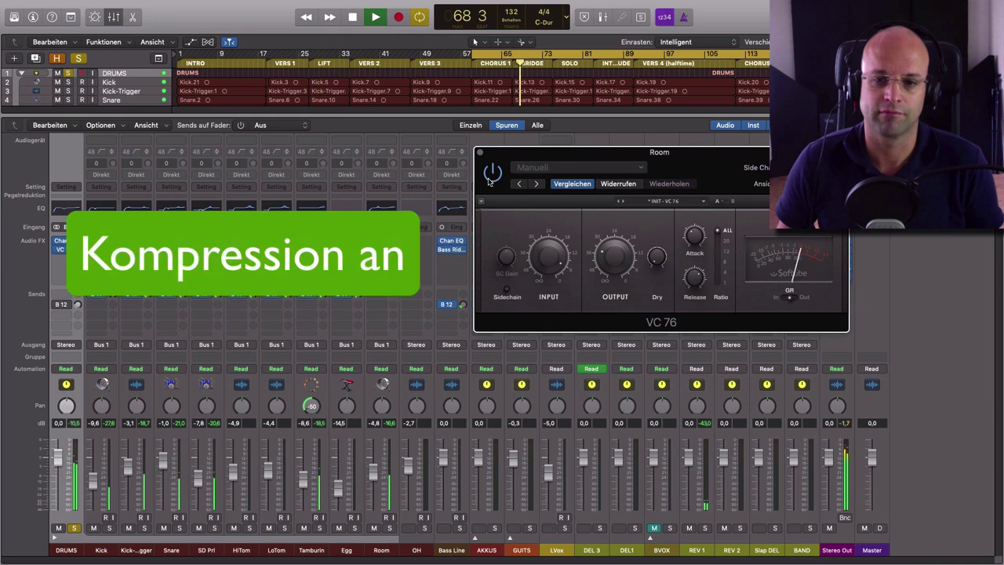
pyautogui.press('space')
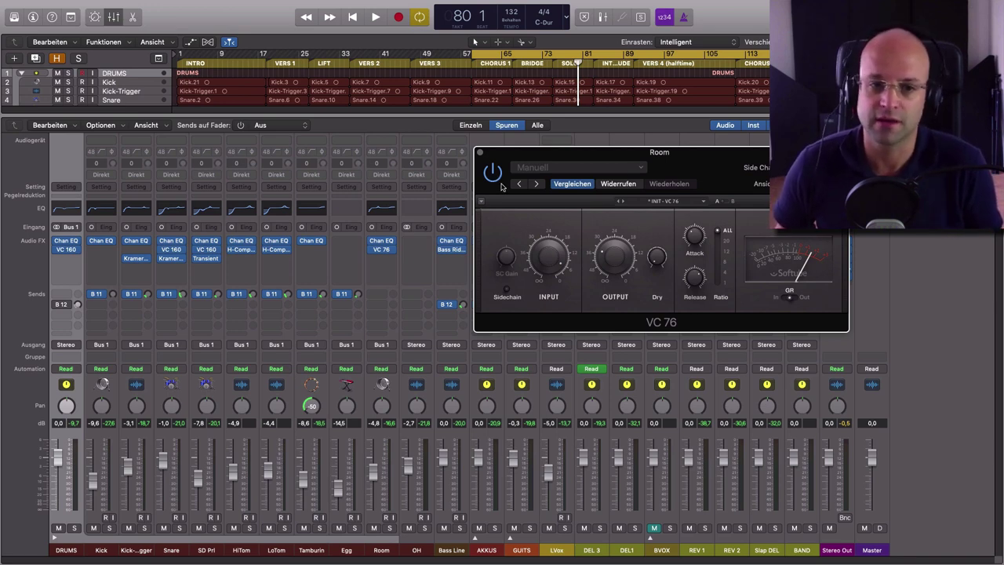
pyautogui.click(481, 154)
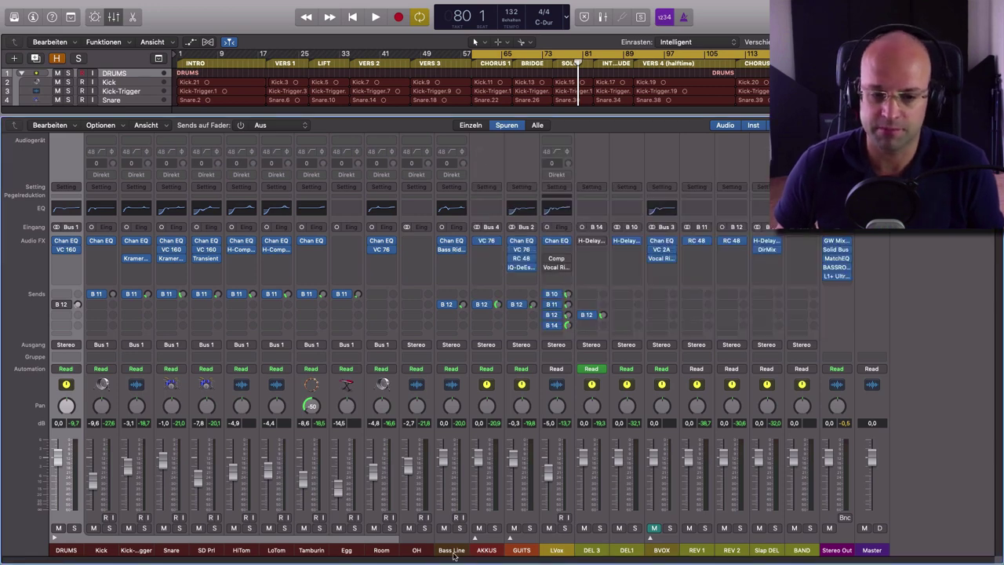
# Step: Solo the Bass Line channel and insert a mono VC 76 compressor in its next free effect slot
pyautogui.click(452, 550)
pyautogui.click(460, 528)
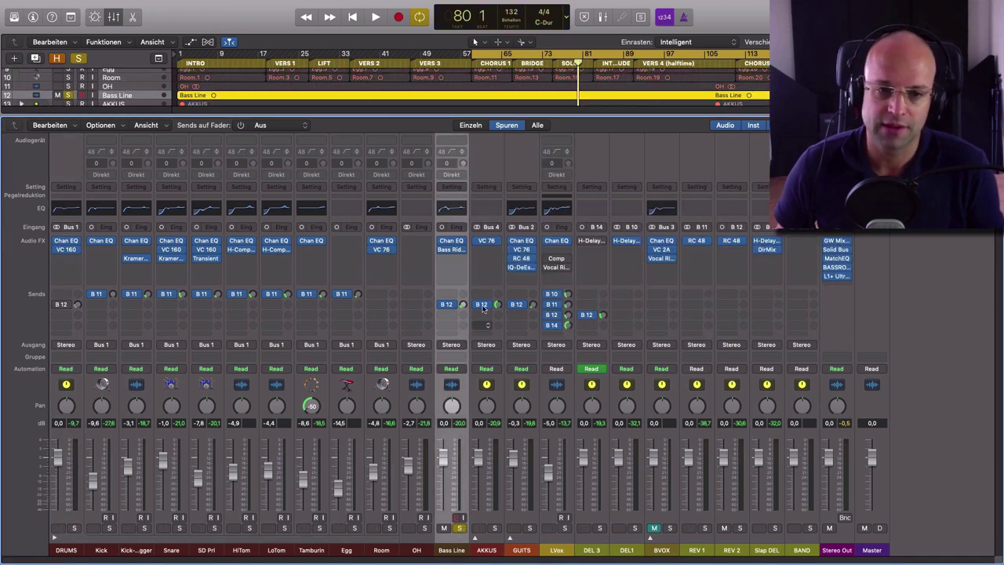
pyautogui.click(454, 261)
pyautogui.moveTo(496, 287)
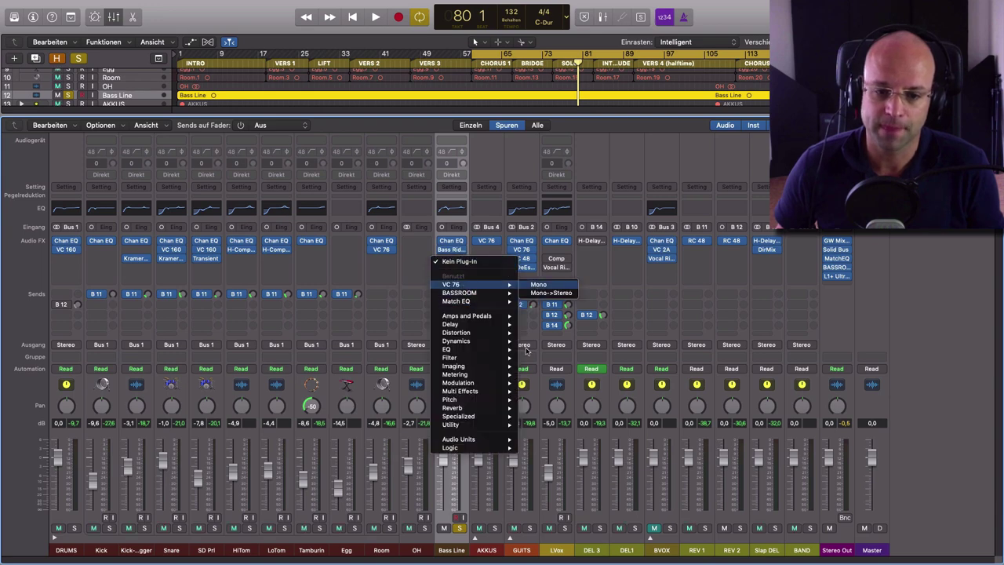
pyautogui.click(539, 285)
pyautogui.moveTo(277, 37); pyautogui.dragTo(508, 132)
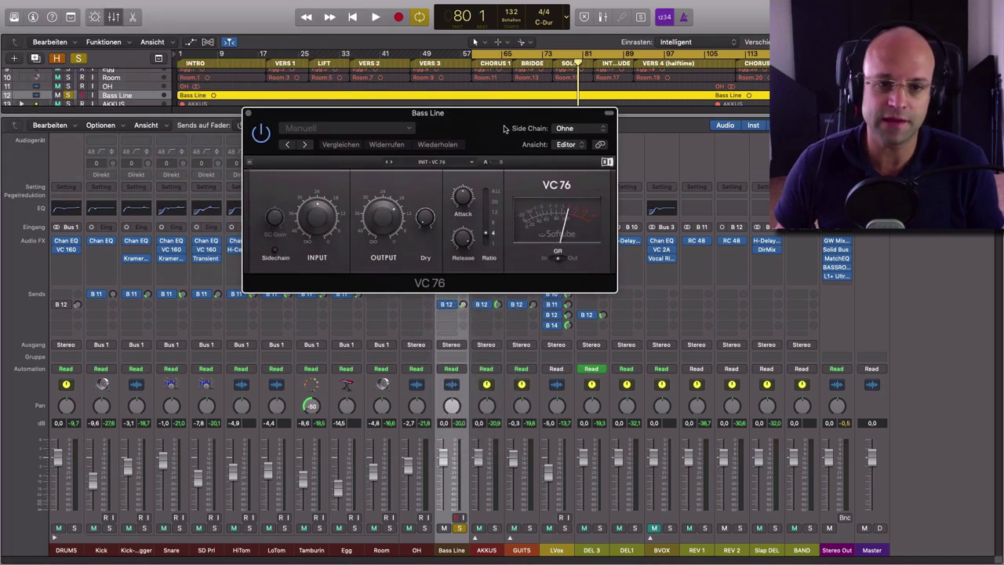
# Step: Set the Bass Line compressor's ratio to ALL and start playback with the compressor bypassed
pyautogui.click(490, 191)
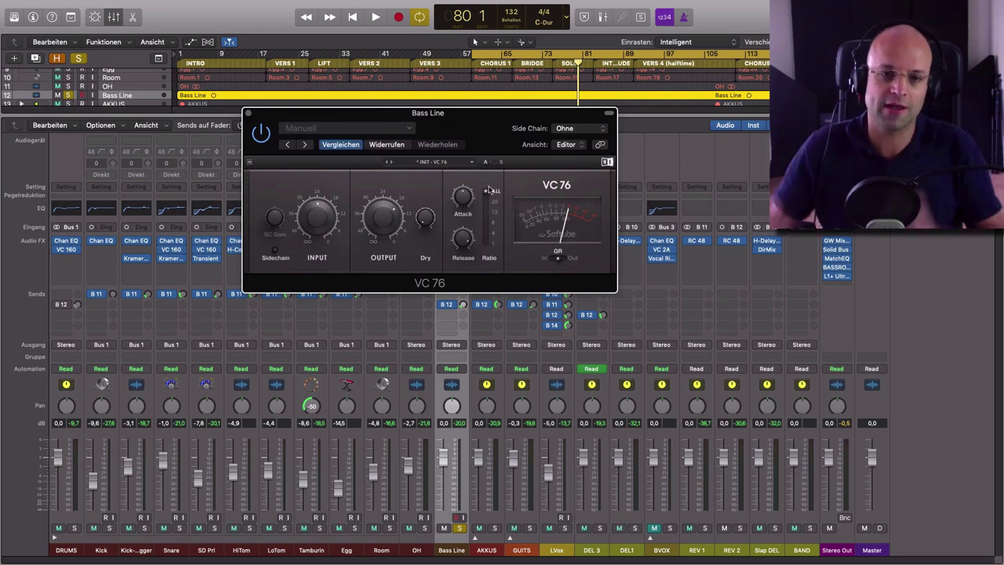
pyautogui.moveTo(484, 118); pyautogui.dragTo(676, 132)
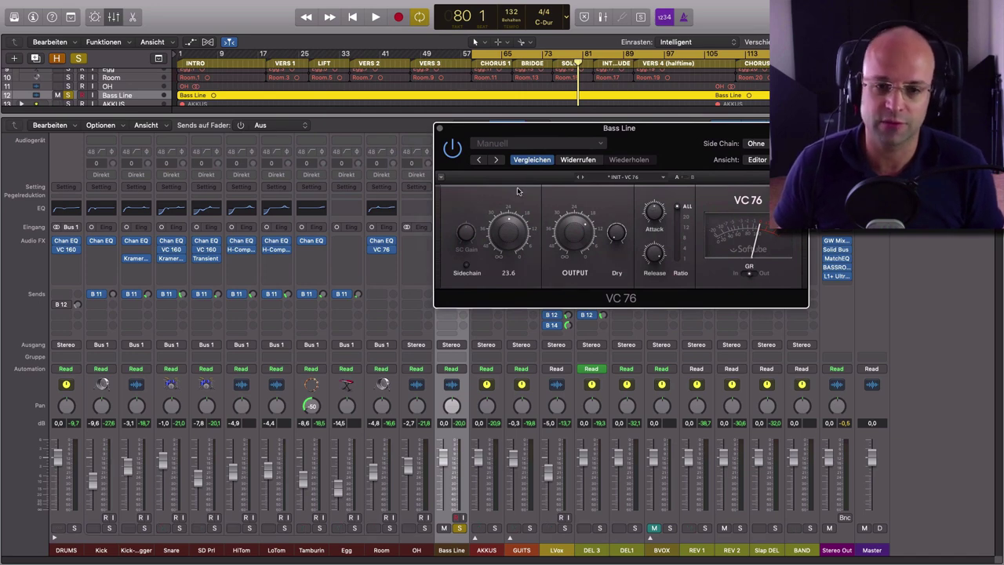
pyautogui.press('space')
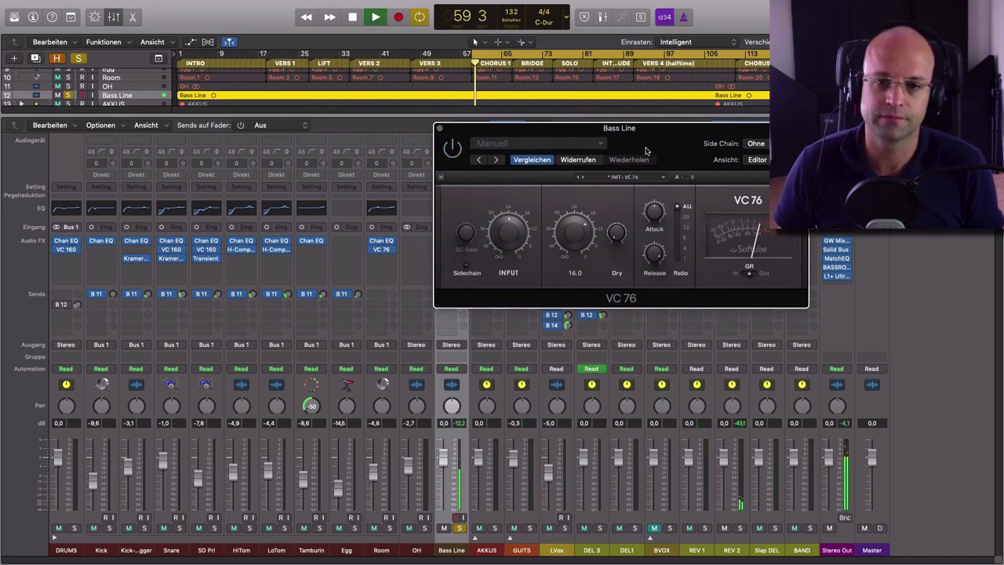
# Step: Enable the Bass Line compressor during playback and set its input to about 11.9 and its output to about 35.9
pyautogui.moveTo(645, 146); pyautogui.dragTo(703, 212)
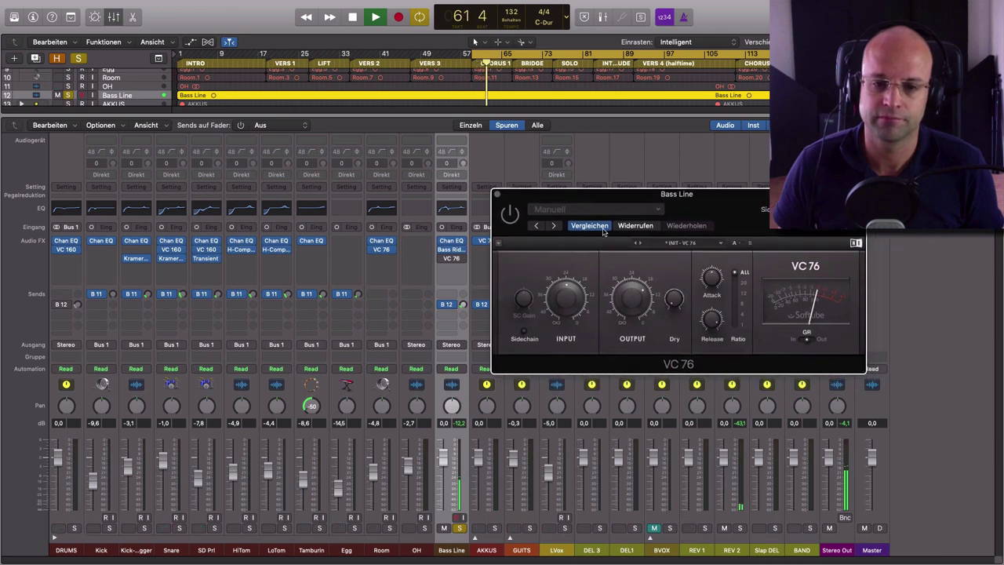
pyautogui.click(510, 214)
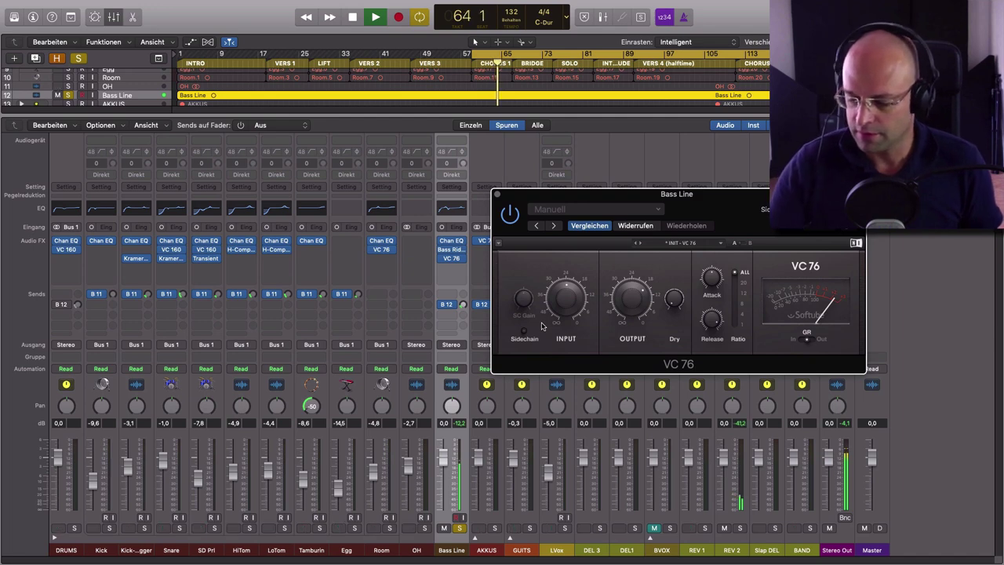
pyautogui.moveTo(560, 306)
pyautogui.moveTo(560, 305); pyautogui.dragTo(571, 310)
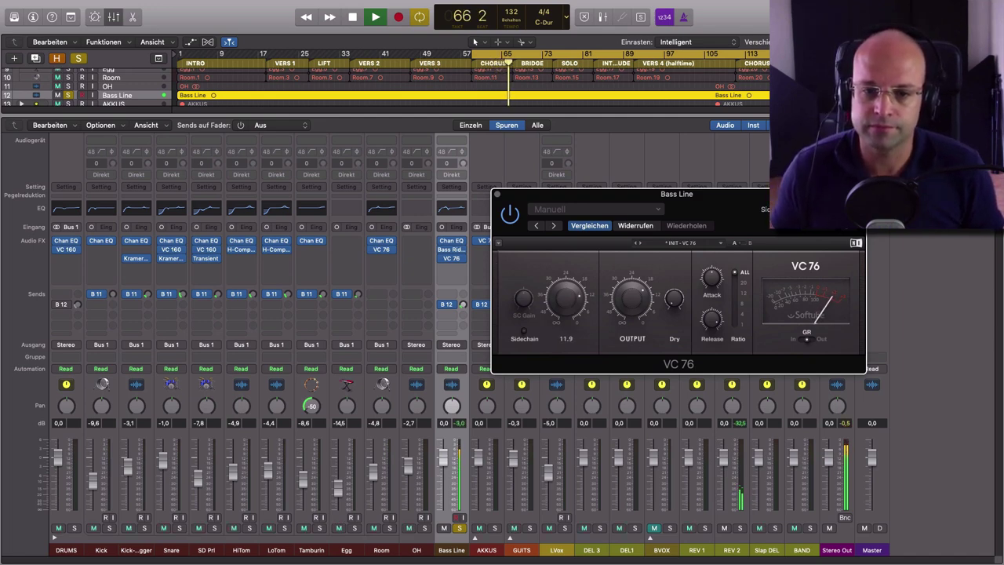
pyautogui.moveTo(635, 319)
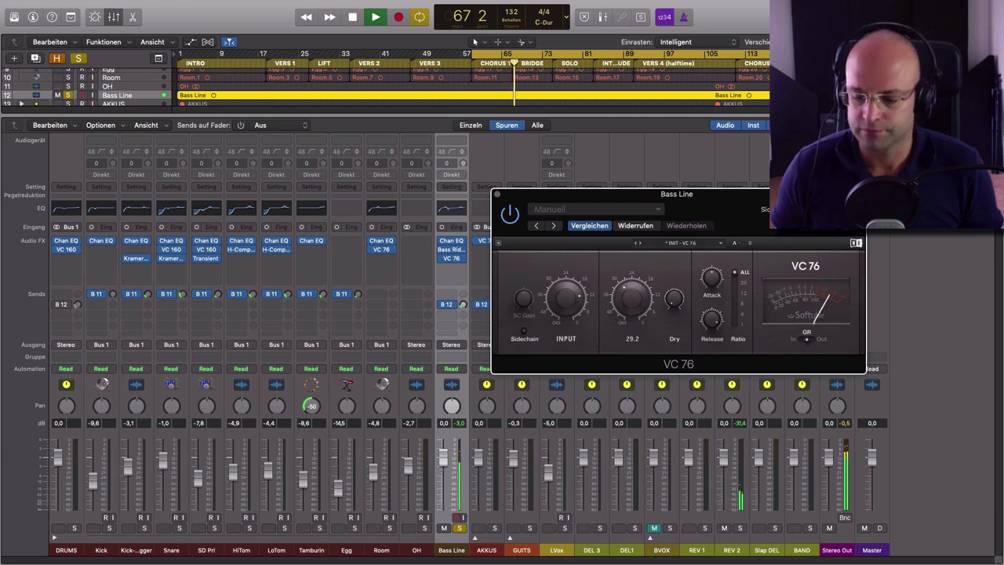
pyautogui.moveTo(635, 318); pyautogui.dragTo(635, 298)
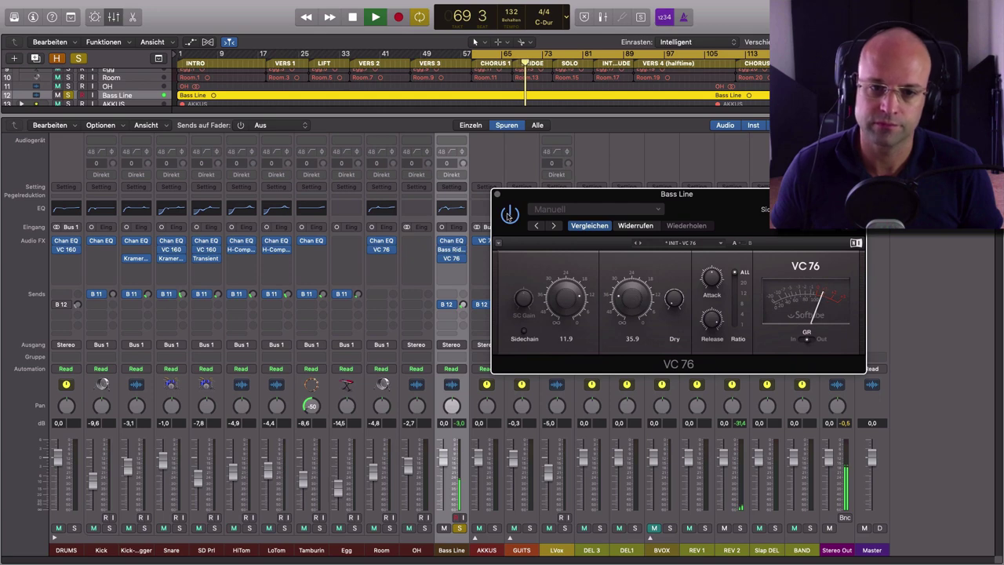
# Step: Compare the soloed bass with the compressor on and off, fine-tune its input and output, and stop playback with it bypassed
pyautogui.click(509, 215)
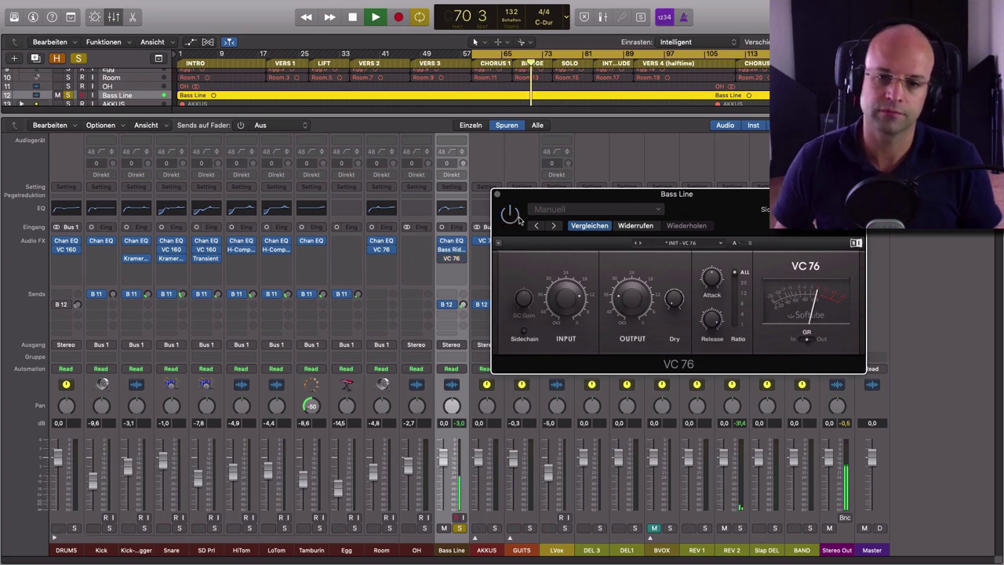
pyautogui.click(511, 214)
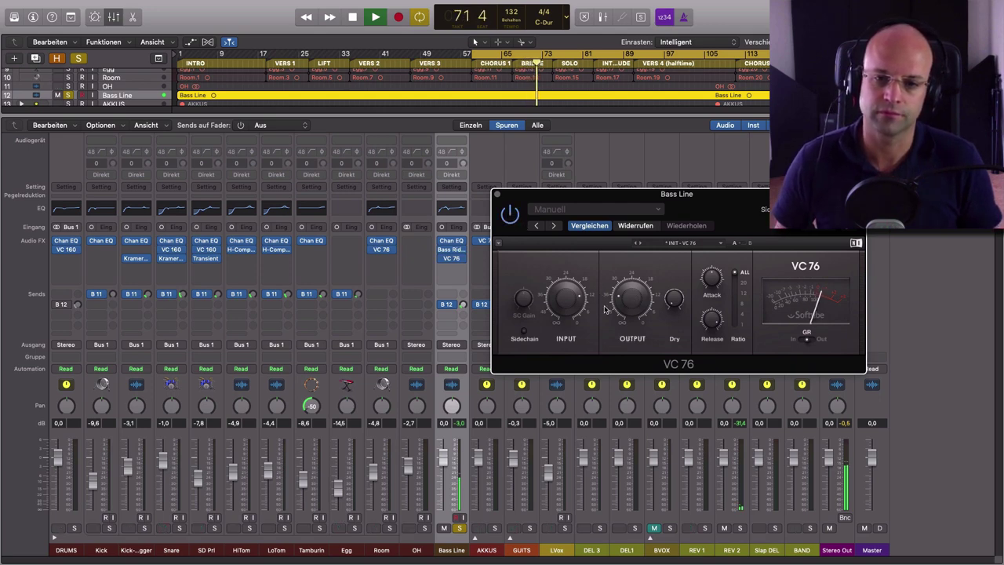
pyautogui.moveTo(629, 307); pyautogui.dragTo(574, 302)
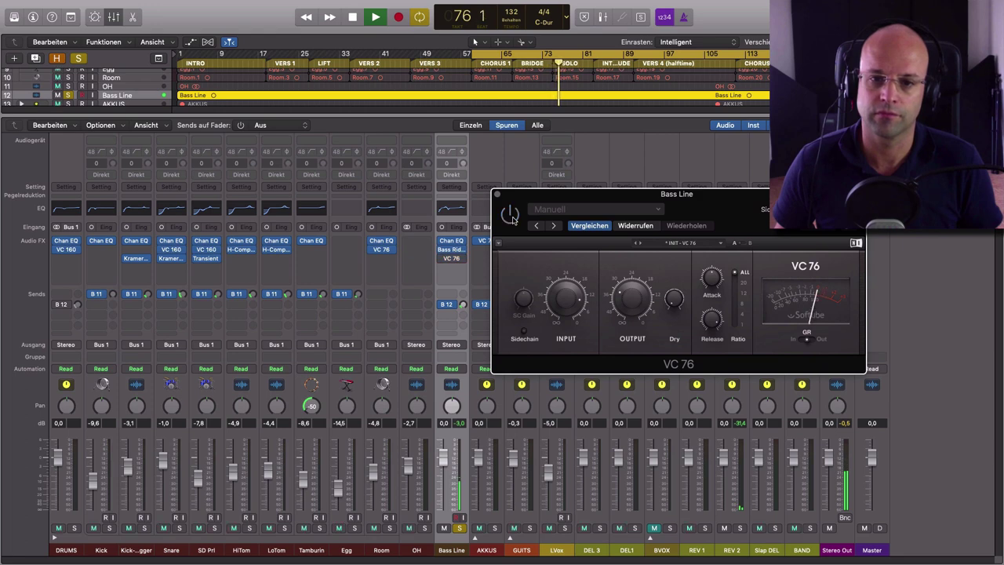
pyautogui.press('space')
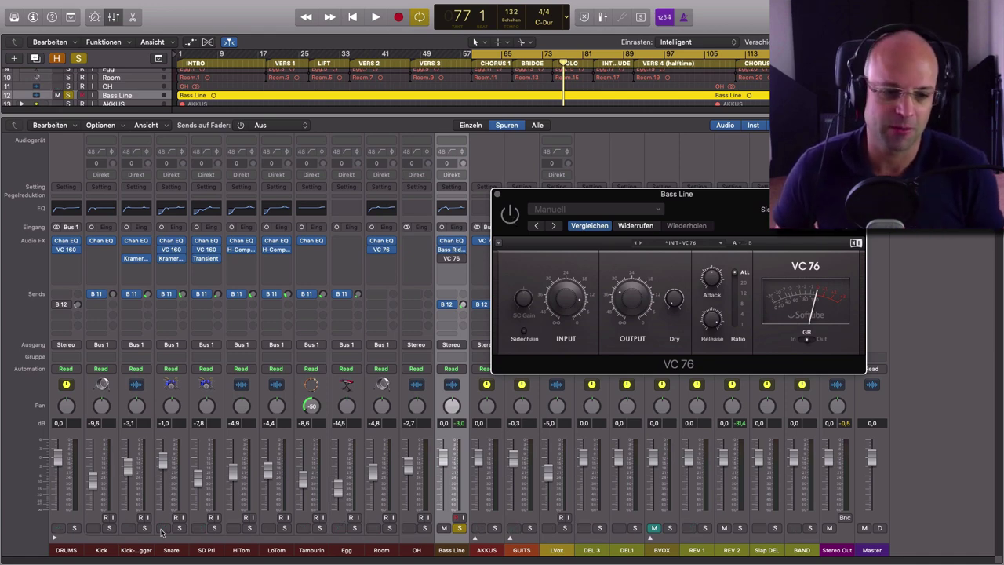
# Step: Play the bass with the DRUMS bus soloed as well, enable the bass compressor and adjust its output to about 31.6
pyautogui.click(74, 530)
pyautogui.press('space')
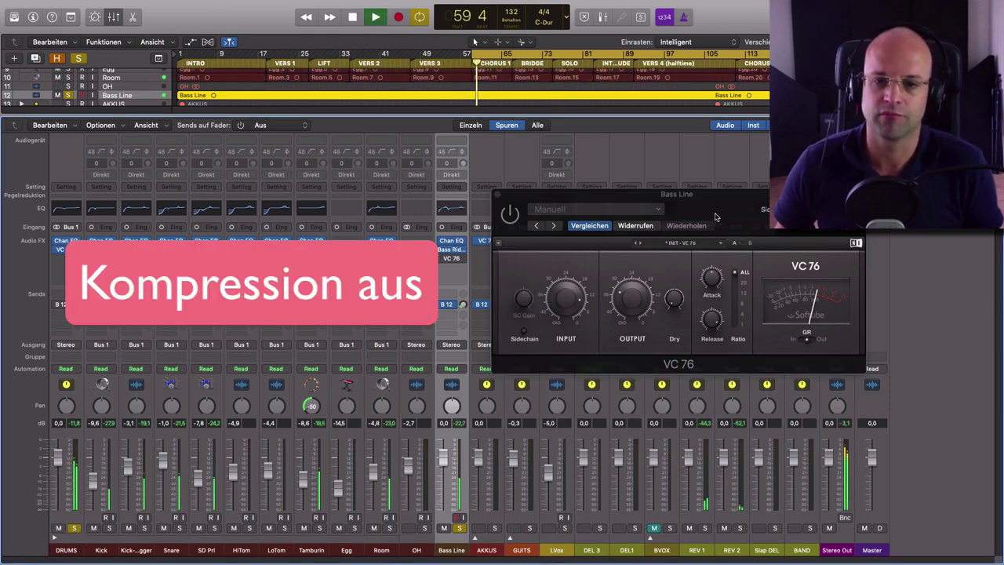
pyautogui.click(510, 212)
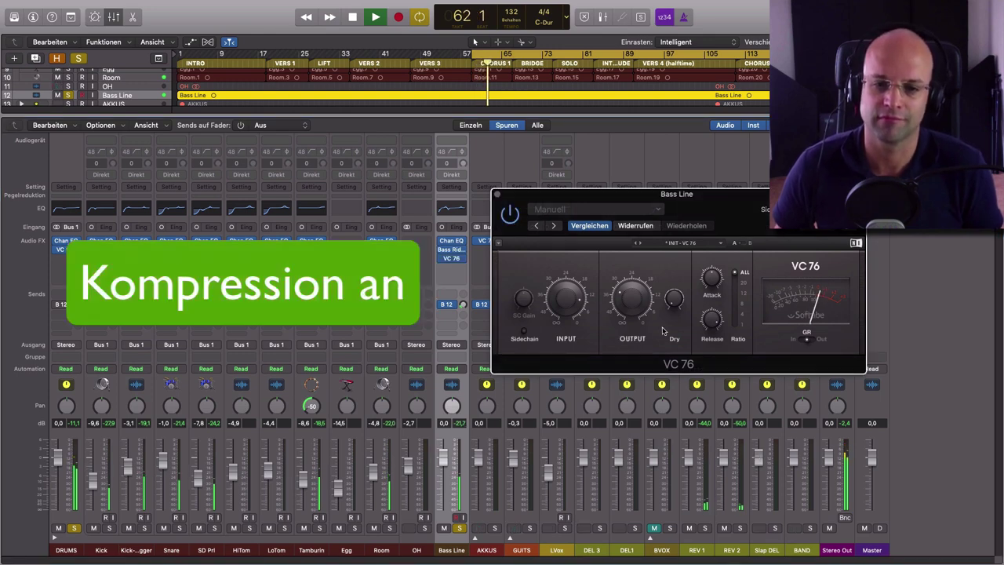
pyautogui.moveTo(639, 305); pyautogui.dragTo(639, 301)
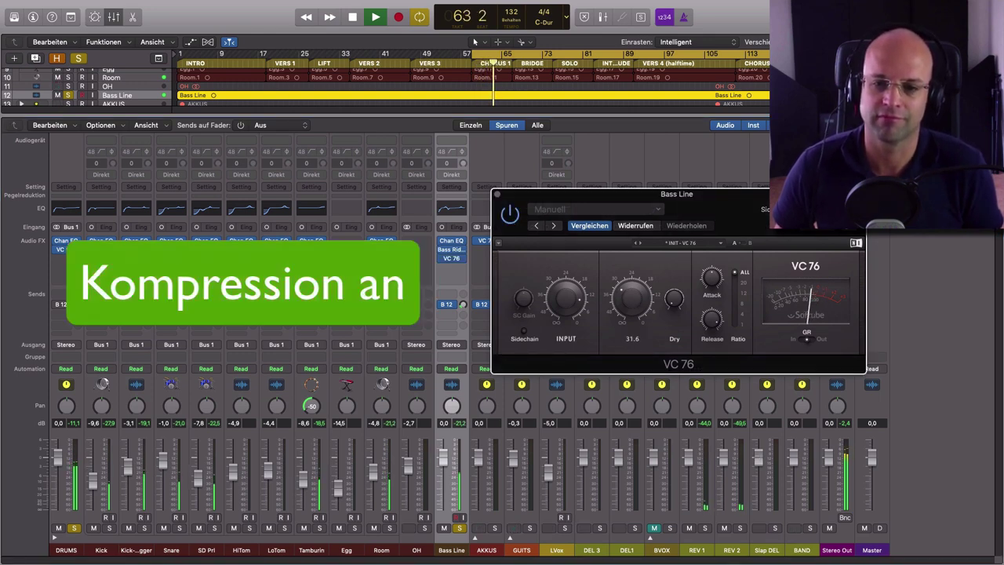
pyautogui.click(74, 529)
pyautogui.click(75, 530)
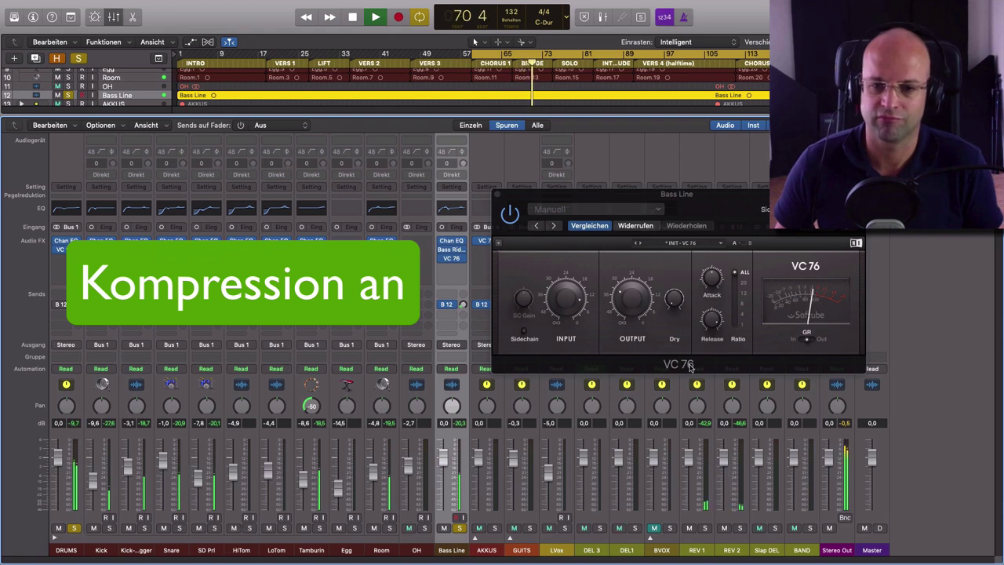
# Step: Stop playback, close the Bass Line compressor window and unsolo the Bass Line and DRUMS channels
pyautogui.press('space')
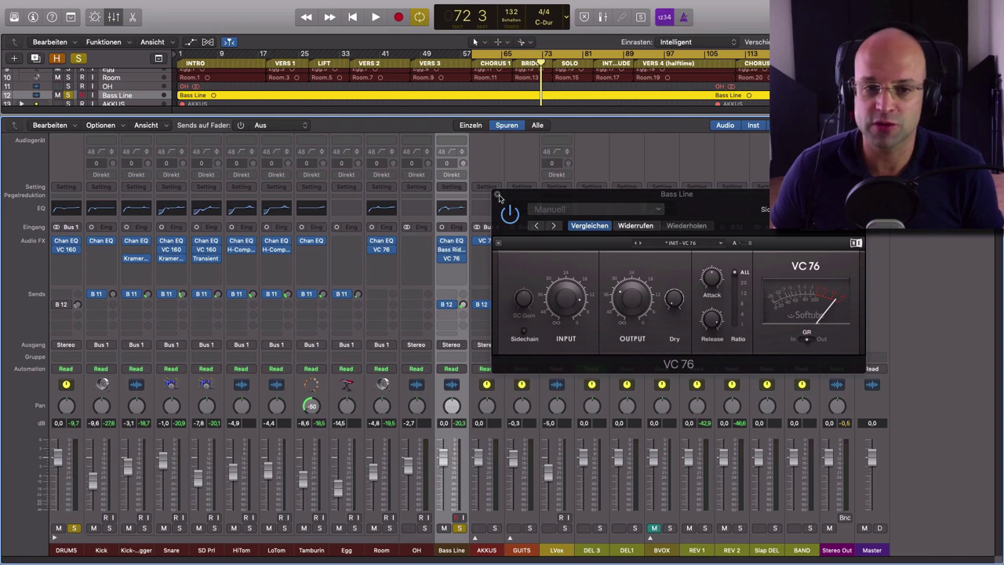
pyautogui.click(498, 195)
pyautogui.click(460, 528)
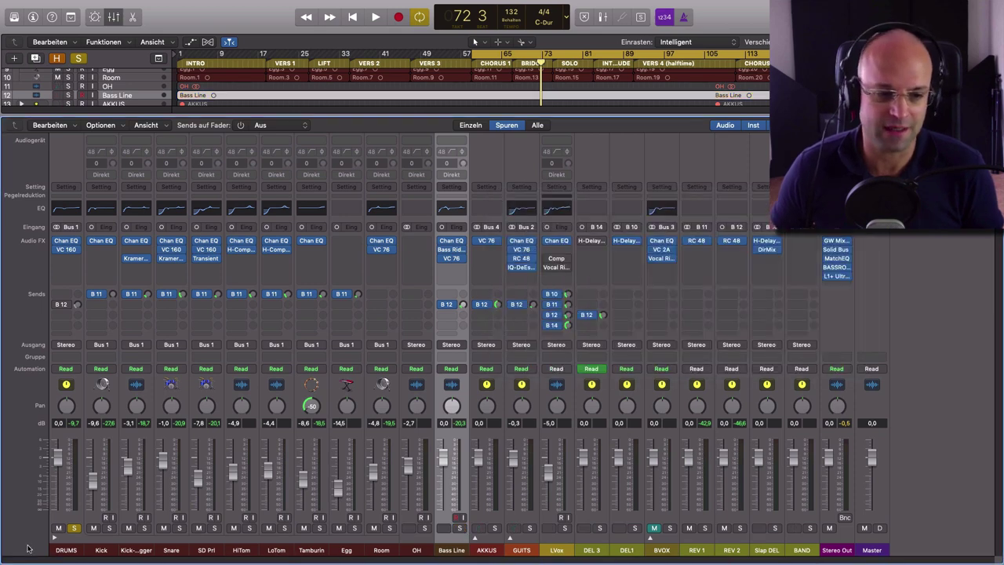
pyautogui.click(73, 528)
# Step: Solo the LVox channel, audition the lead vocal from bar 59 with its four sends switched off, and stop playback
pyautogui.click(556, 550)
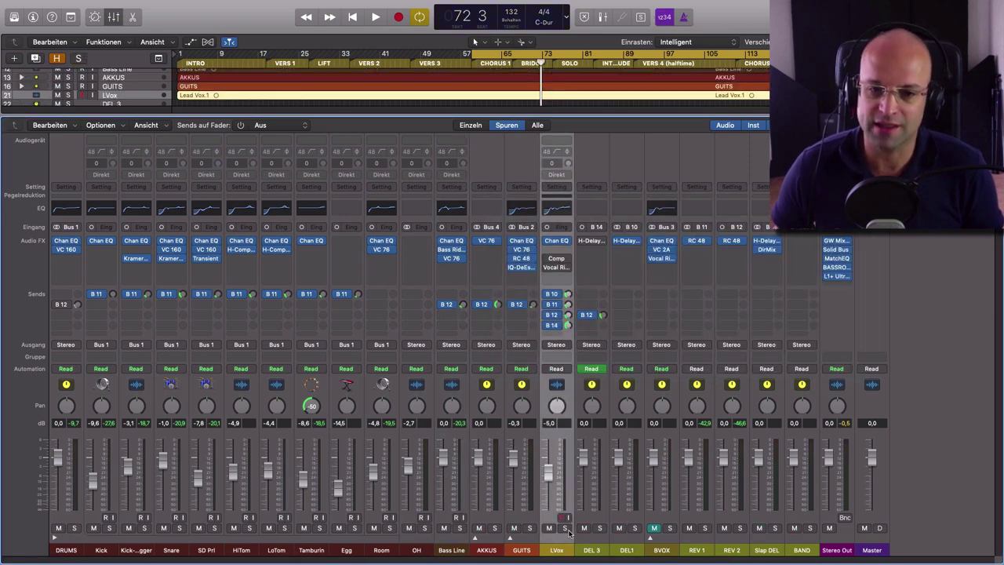
pyautogui.press('space')
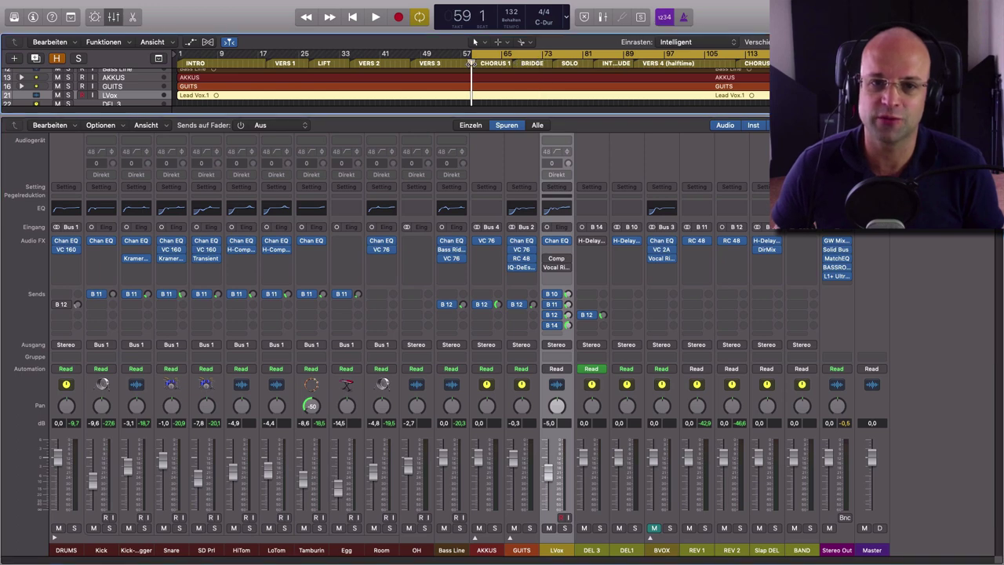
pyautogui.click(565, 528)
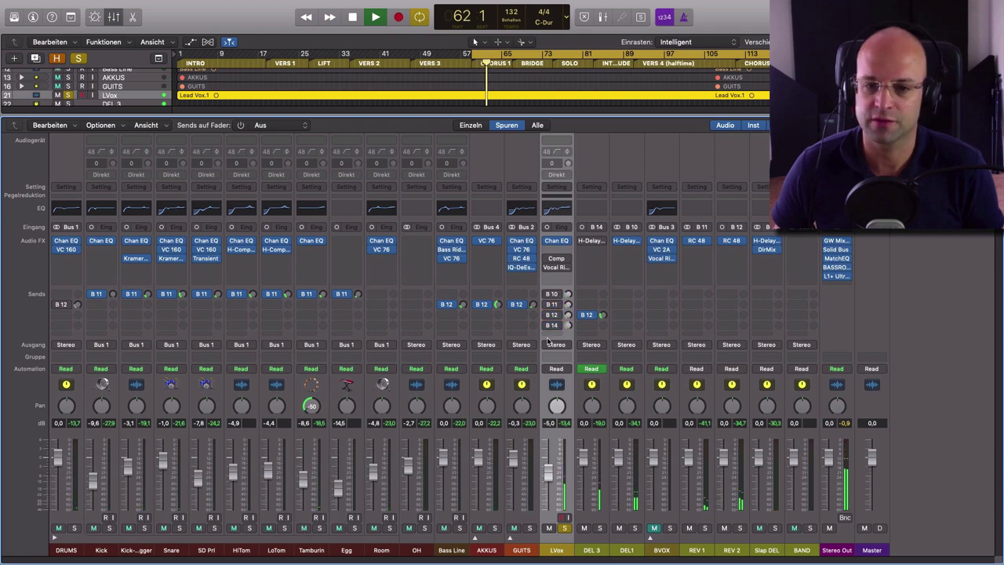
pyautogui.press('space')
# Step: Insert a VC 76 compressor in the free LVox effect slot below the channel EQ and move its window clear of the effect slots
pyautogui.click(564, 251)
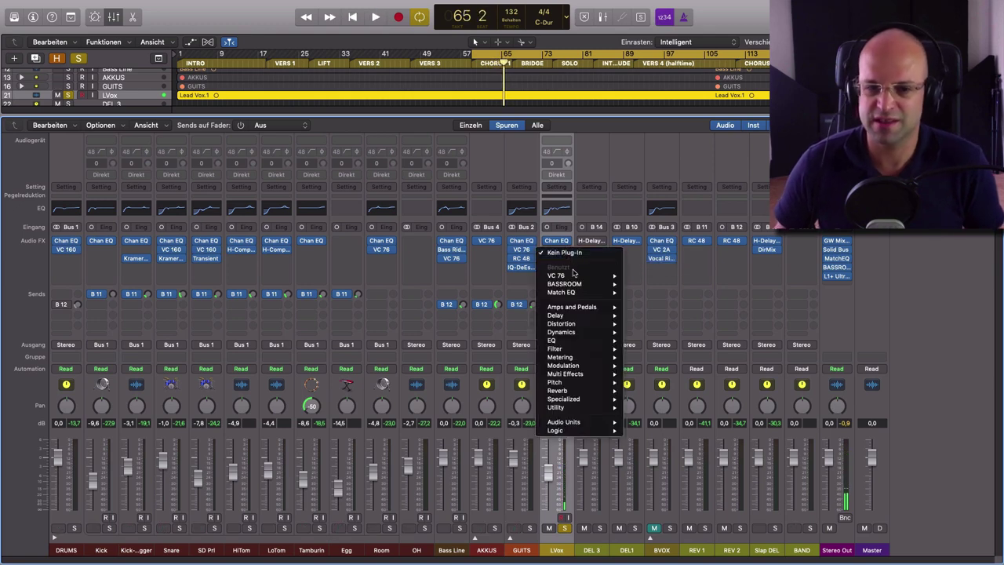
pyautogui.moveTo(572, 277)
pyautogui.click(637, 276)
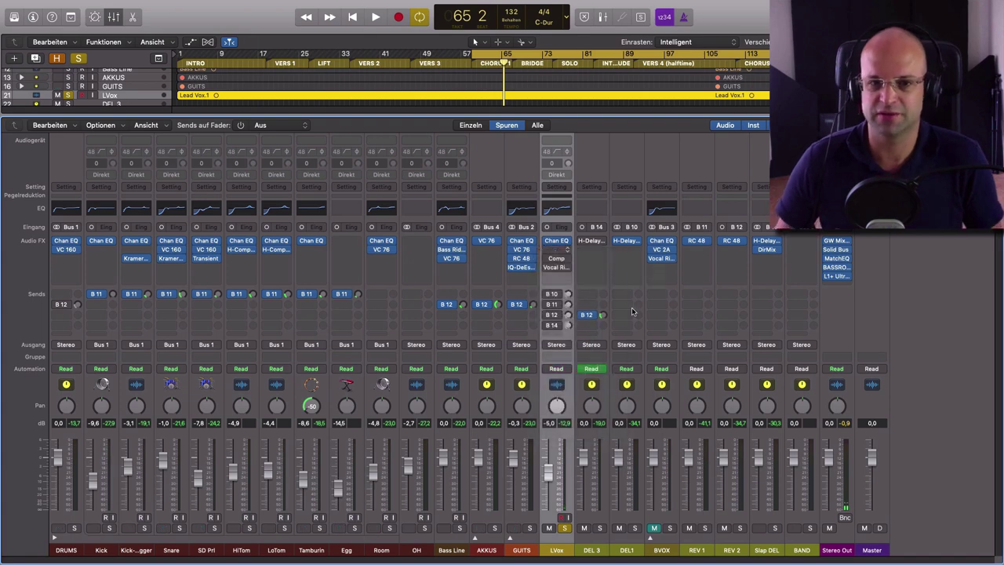
pyautogui.moveTo(264, 35); pyautogui.dragTo(538, 218)
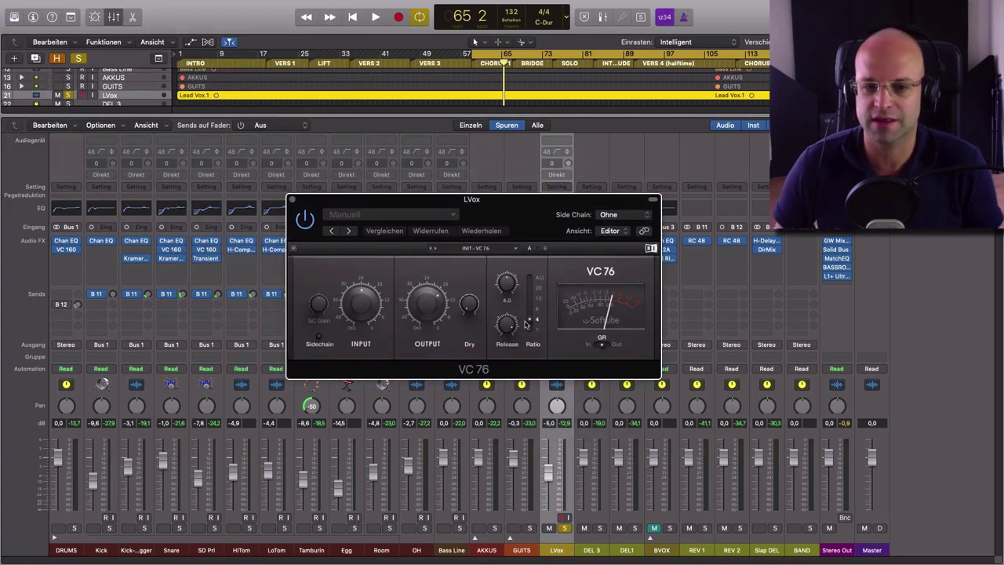
pyautogui.moveTo(531, 216); pyautogui.dragTo(552, 302)
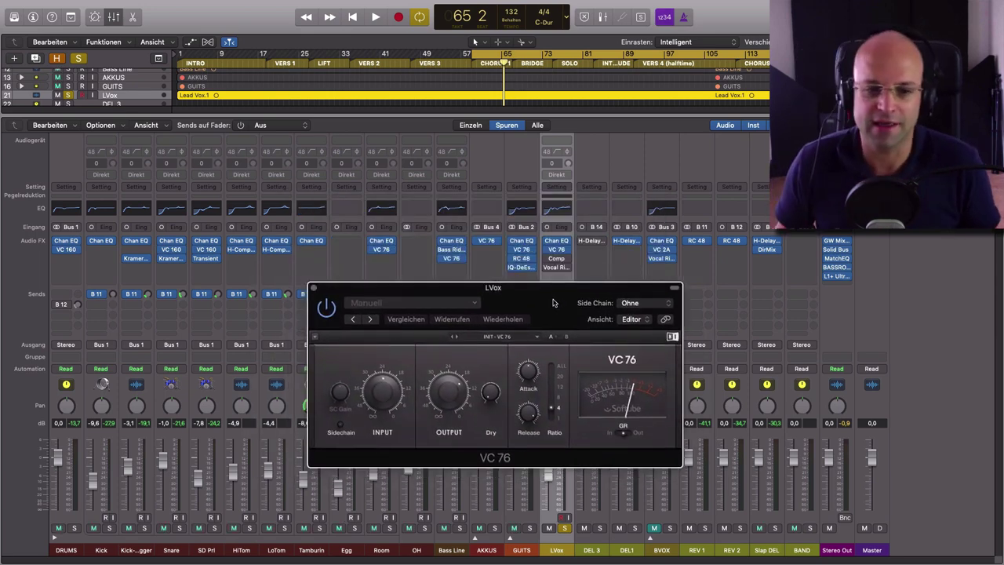
# Step: Play the vocal, set the LVox compressor's ratio to ALL and its input to about 16.7, and adjust its output to match the level
pyautogui.press('space')
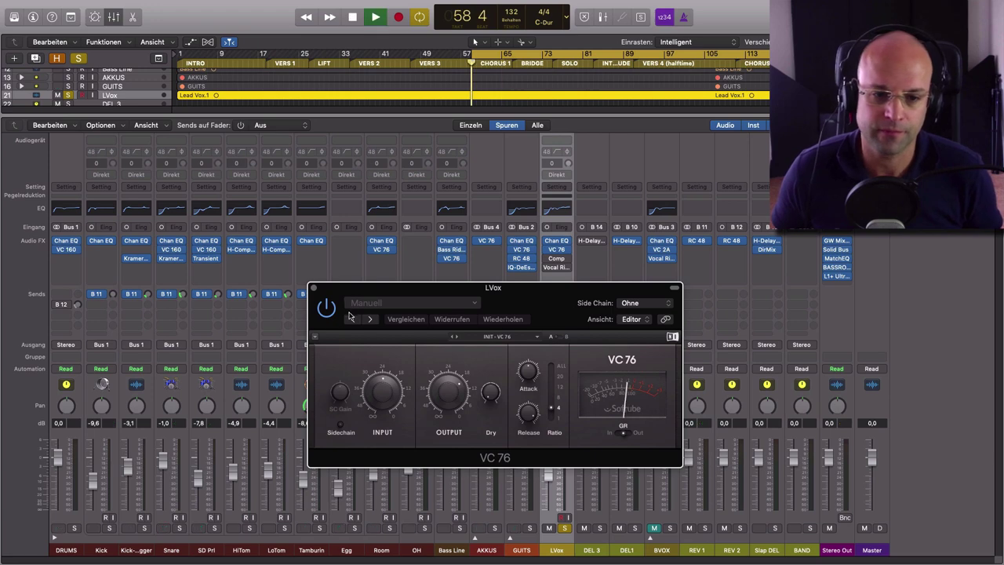
pyautogui.click(559, 366)
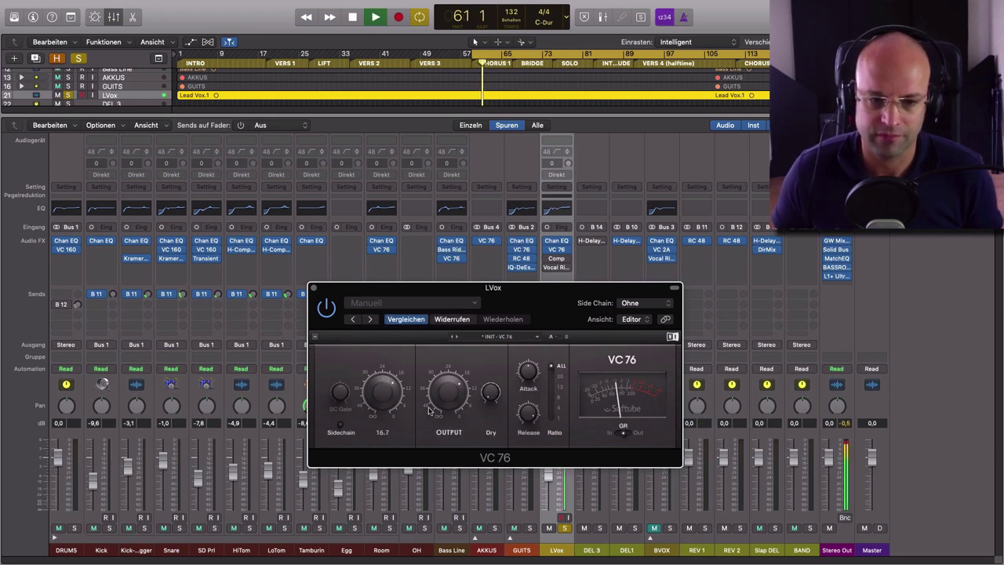
pyautogui.moveTo(449, 392); pyautogui.dragTo(449, 427)
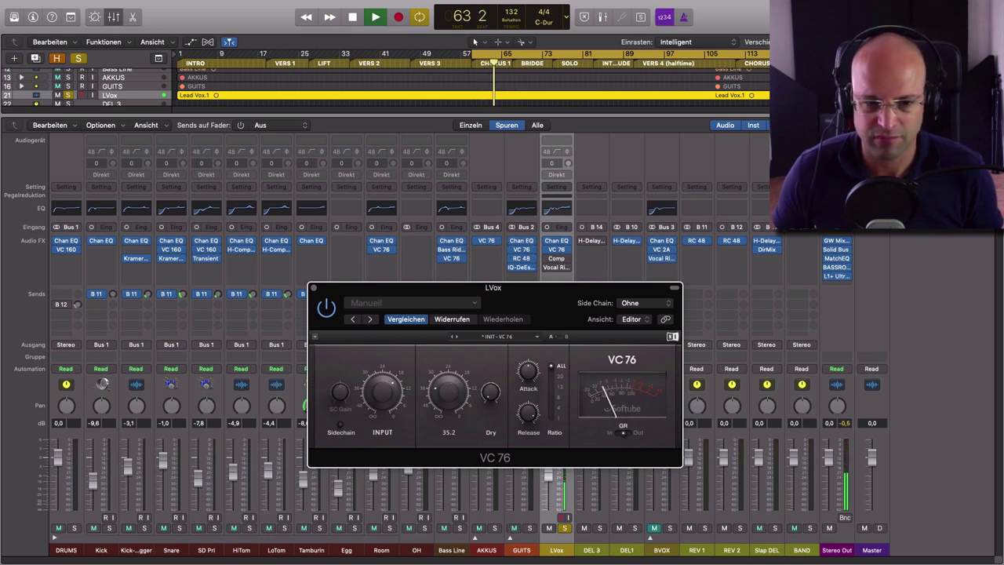
pyautogui.moveTo(449, 392); pyautogui.dragTo(448, 389)
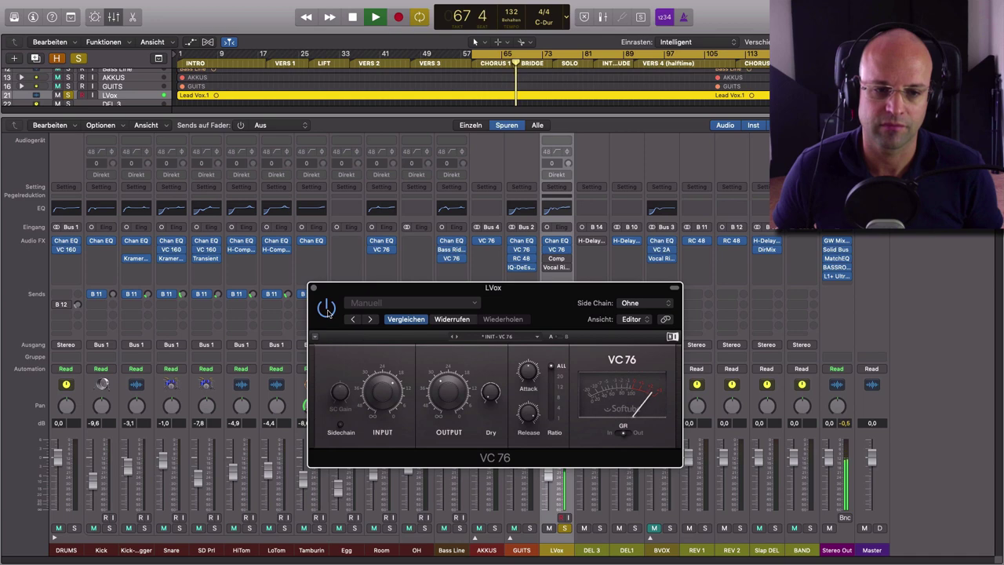
# Step: Compare the soloed vocal with the LVox compressor off and on, leave it enabled and stop playback
pyautogui.click(328, 313)
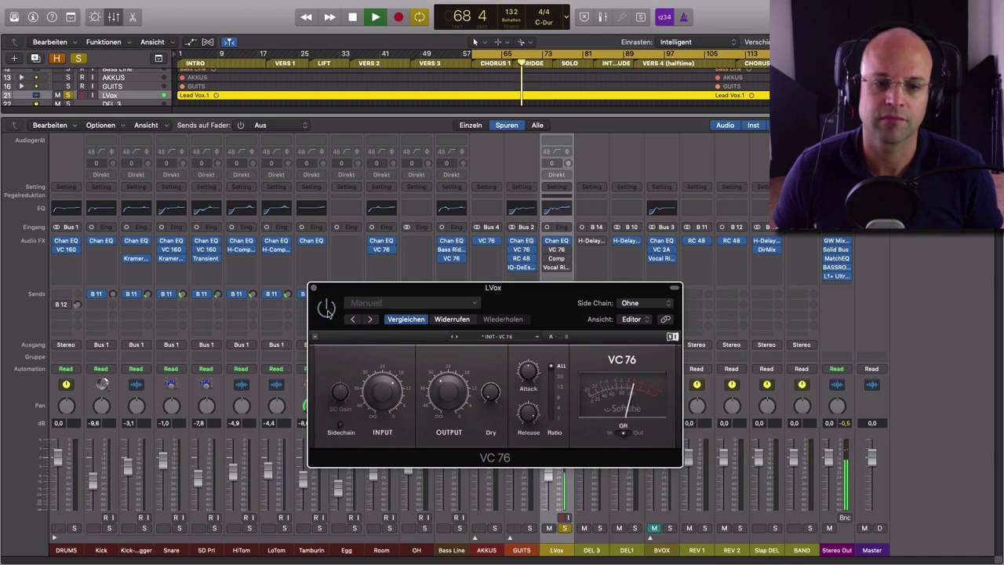
pyautogui.click(328, 312)
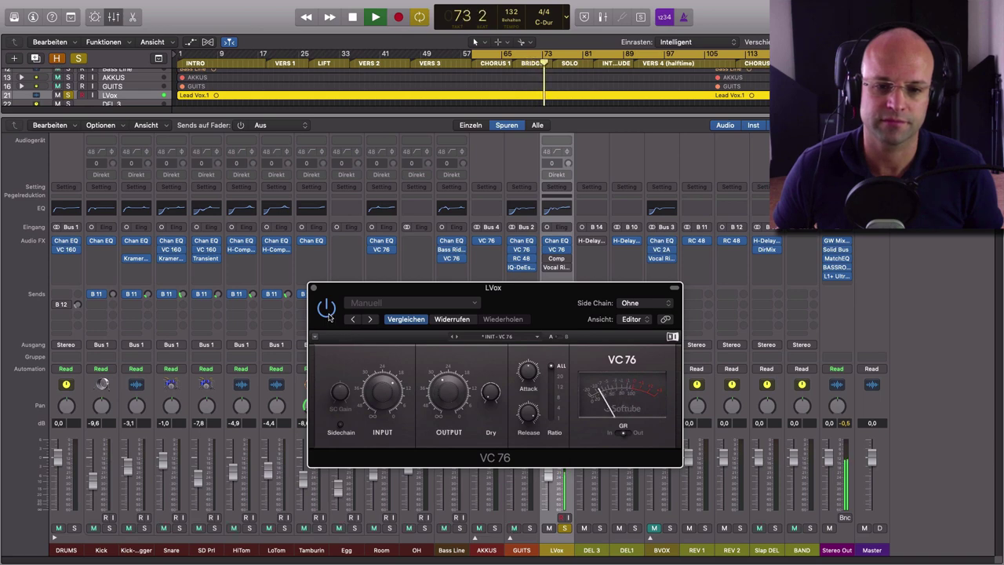
pyautogui.press('space')
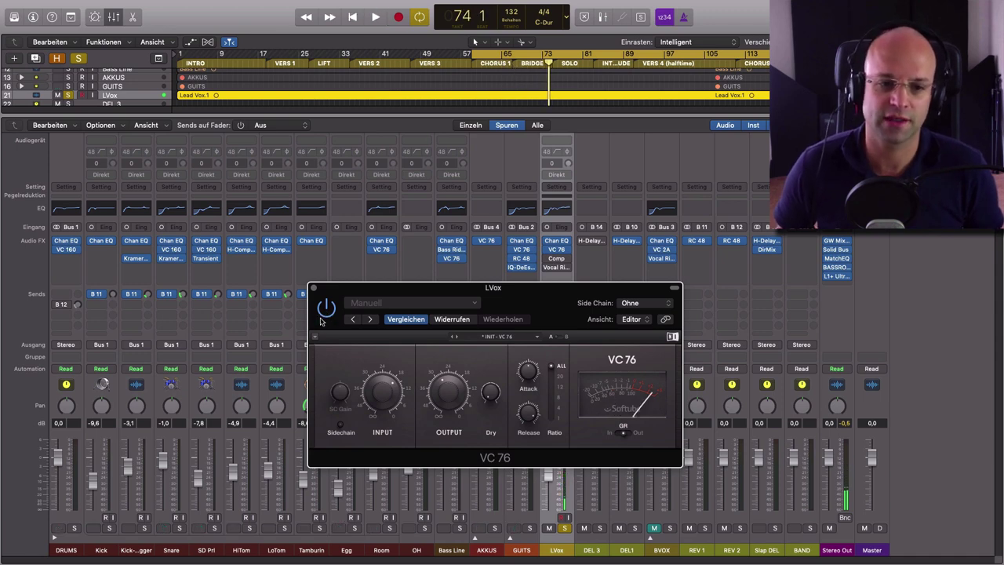
# Step: Play the vocal from late in CHORUS 1 with the compressor bypassed, re-enable it and raise its input slightly
pyautogui.doubleClick(511, 66)
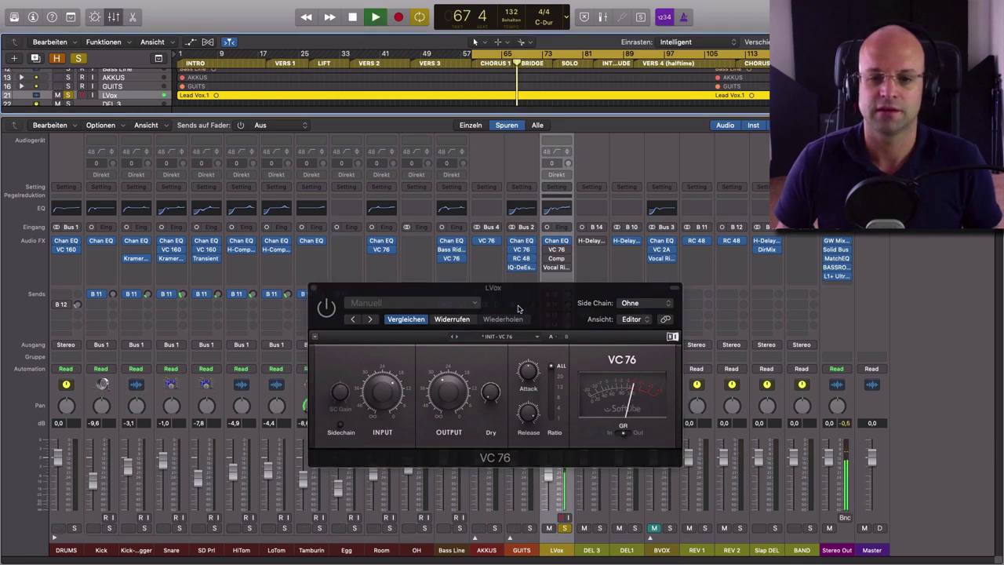
pyautogui.moveTo(520, 306); pyautogui.dragTo(538, 298)
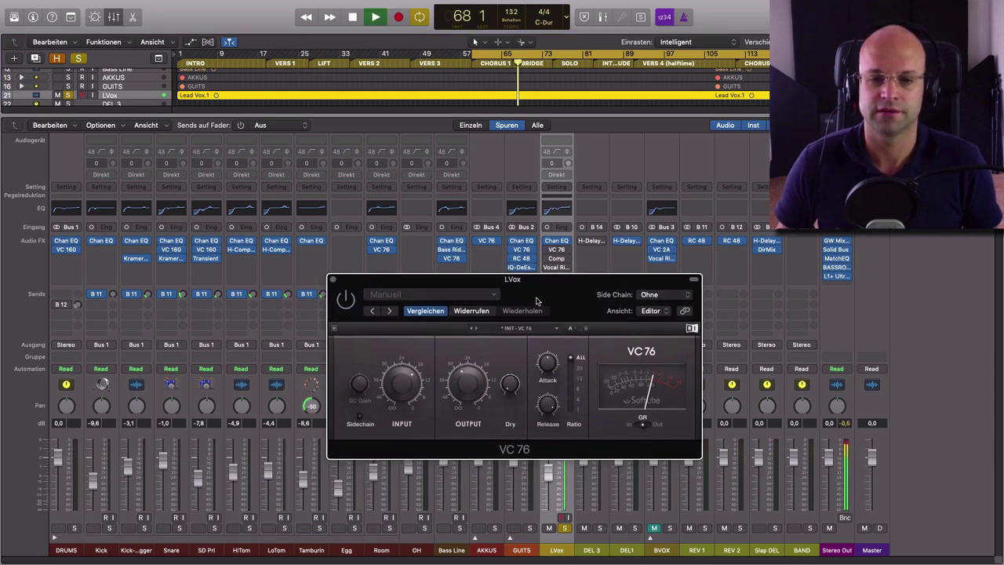
pyautogui.click(346, 300)
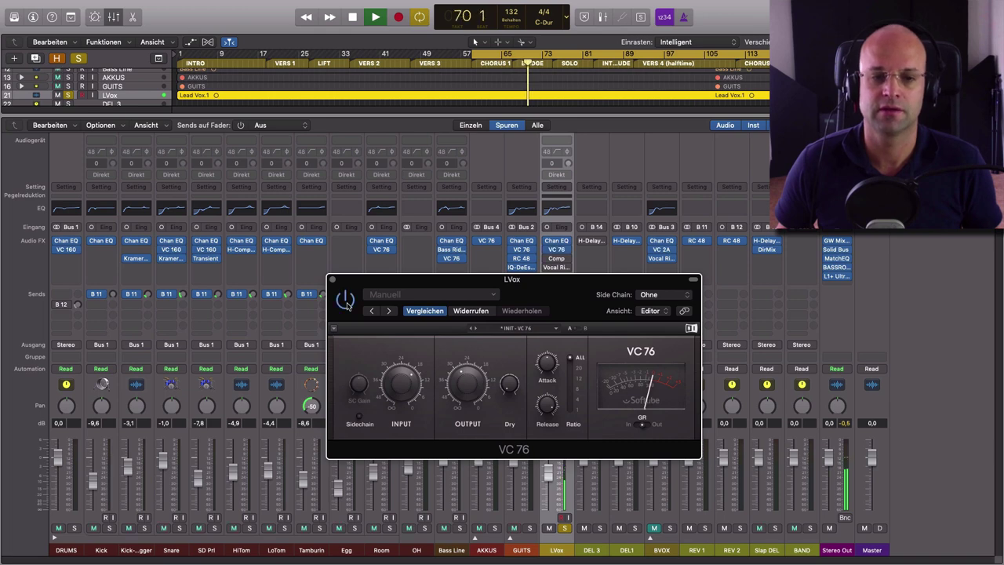
pyautogui.moveTo(401, 382); pyautogui.dragTo(402, 371)
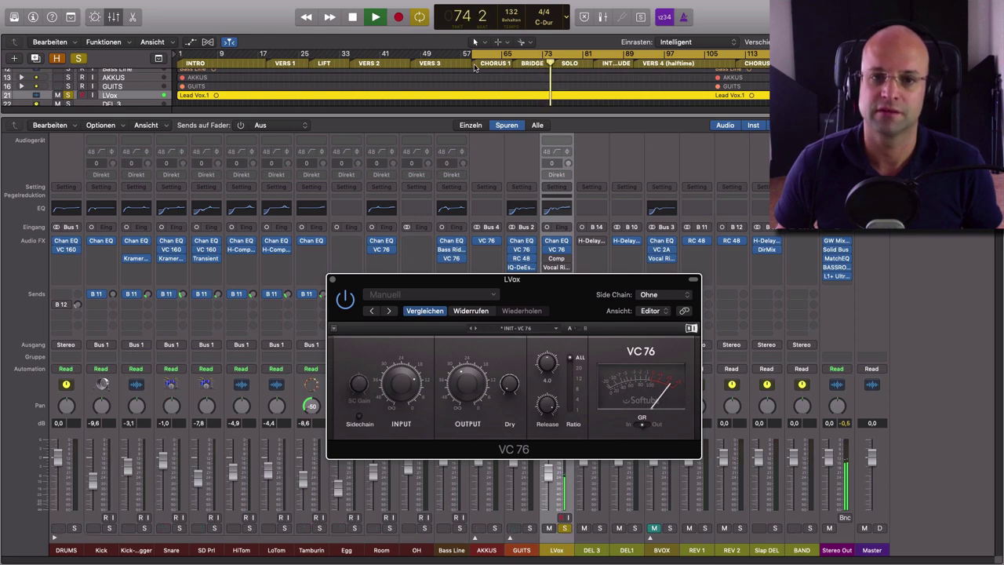
# Step: Continue playback from the start of CHORUS 1, unsolo LVox to hear the full mix, and move the plug-in window aside
pyautogui.click(474, 58)
pyautogui.click(564, 528)
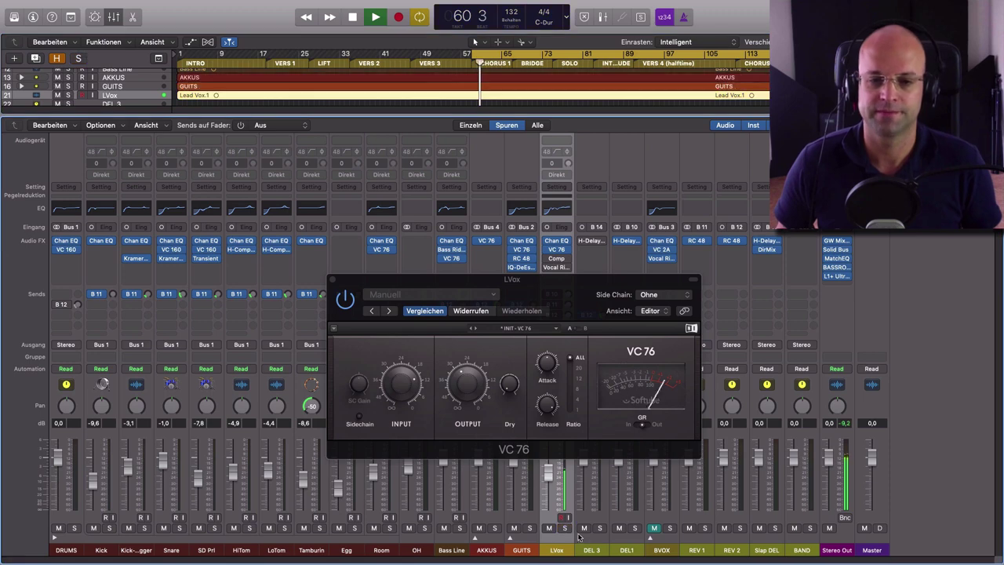
pyautogui.moveTo(394, 285); pyautogui.dragTo(663, 191)
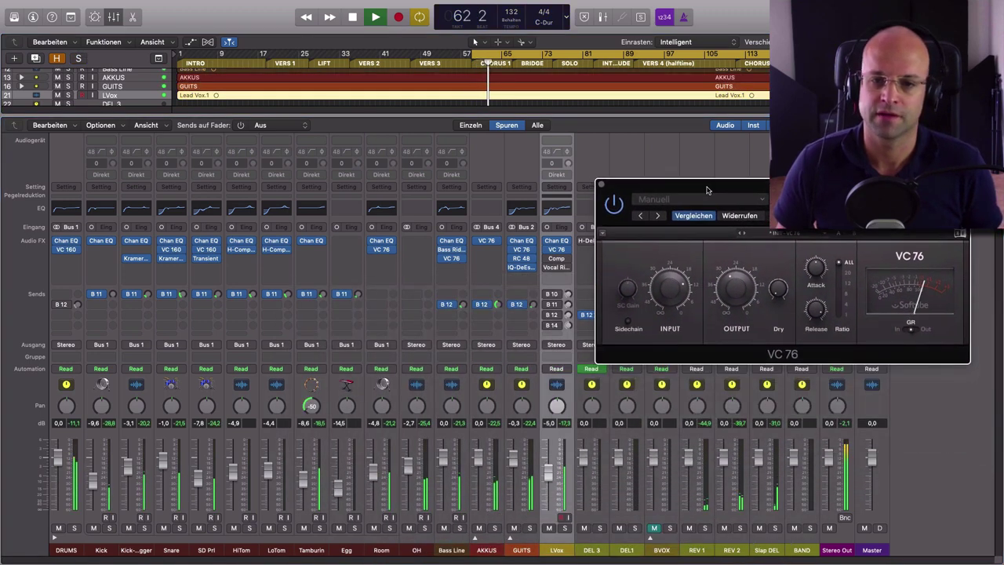
# Step: Compare the full mix with the LVox compressor bypassed and active during playback, leaving the compressor enabled
pyautogui.click(615, 204)
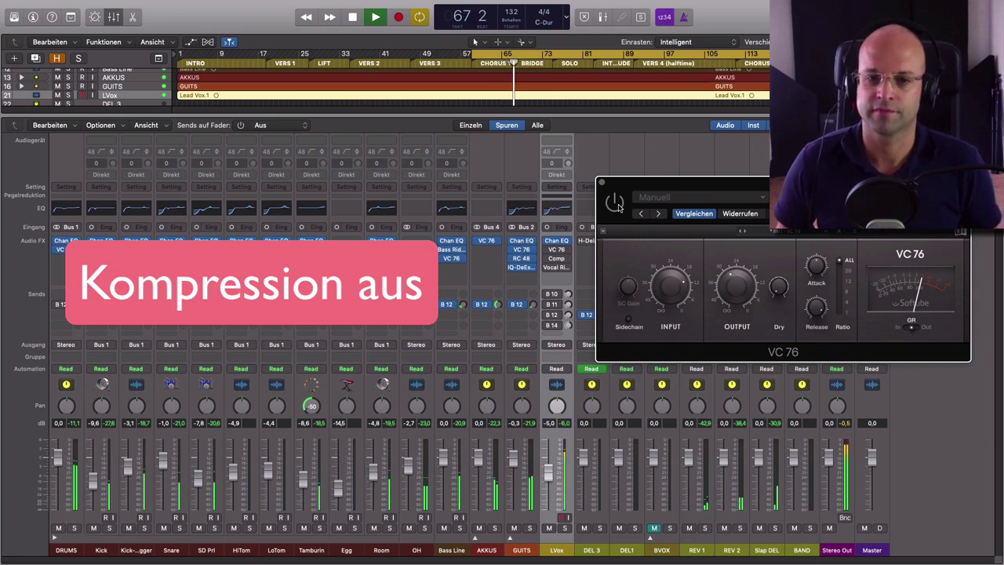
pyautogui.click(616, 203)
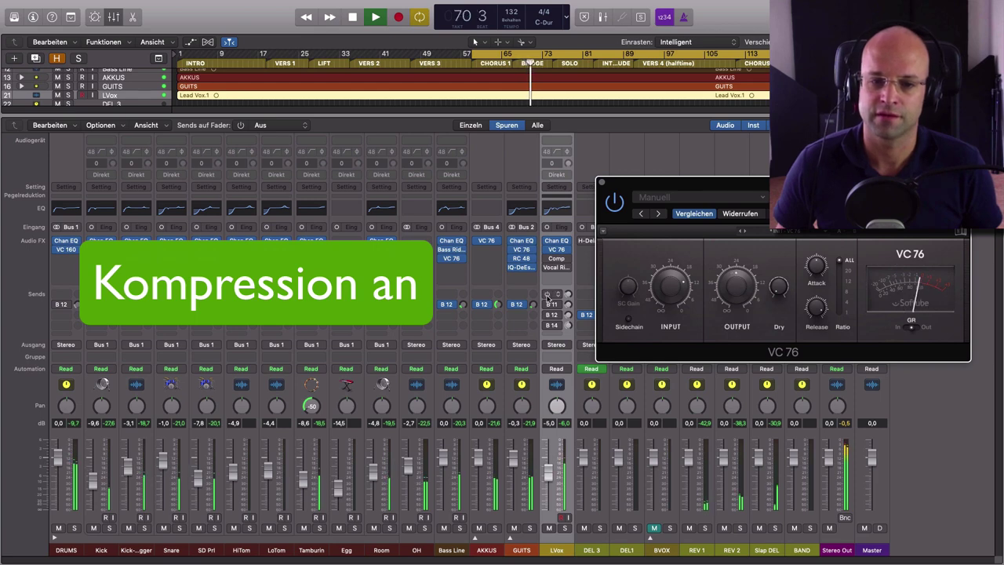
# Step: Enable the LVox sends B 10, B 11, B 12 and B 14, set the VC 76 output to about 29.4, and stop playback
pyautogui.moveTo(547, 294); pyautogui.dragTo(547, 325)
pyautogui.click(729, 286)
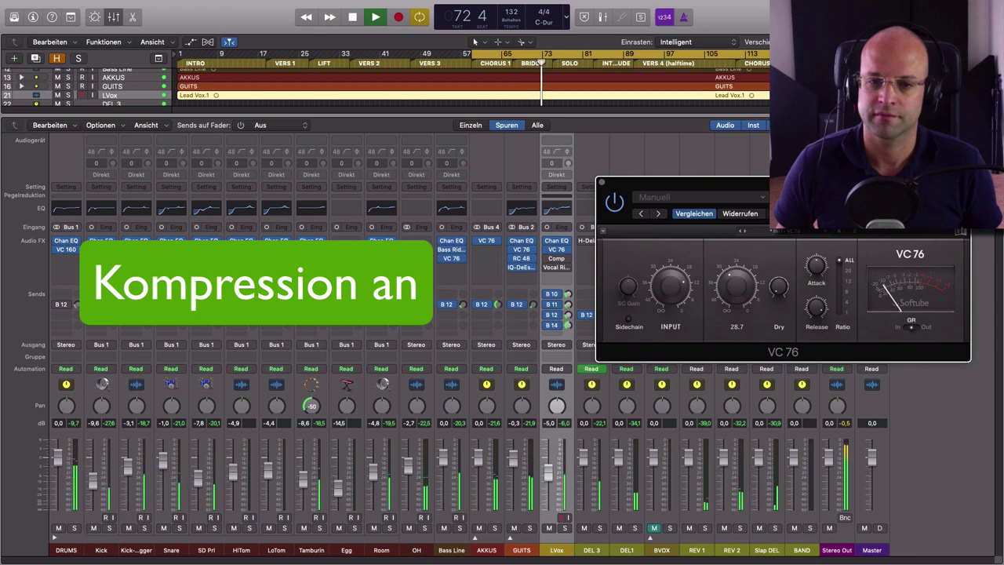
pyautogui.moveTo(733, 288)
pyautogui.mouseDown()
pyautogui.moveTo(740, 307)
pyautogui.moveTo(739, 290)
pyautogui.mouseUp()
pyautogui.press('space')
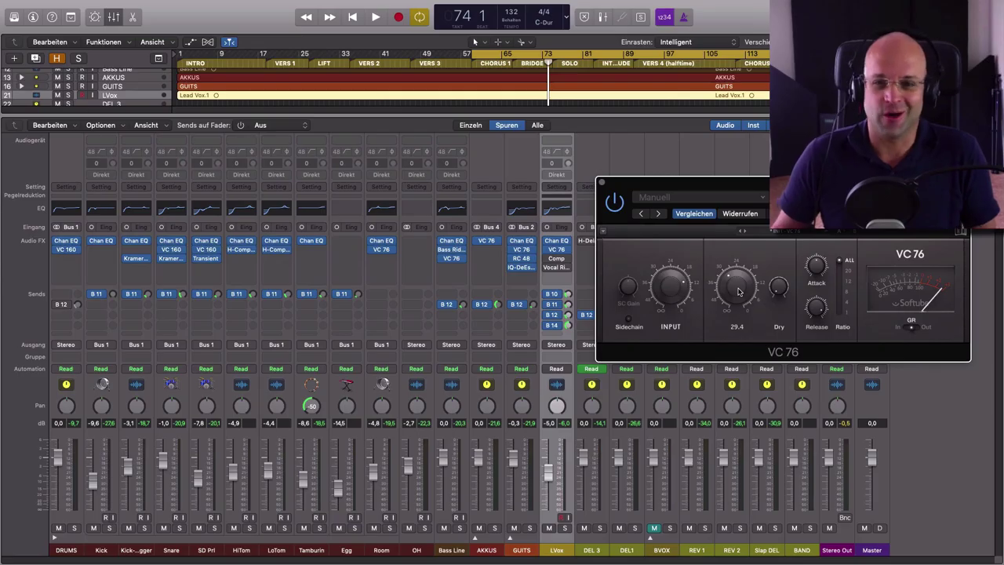
# Step: Move the LVox compressor window over the middle of the mixer so that its full interface is unobstructed
pyautogui.moveTo(766, 198); pyautogui.dragTo(572, 268)
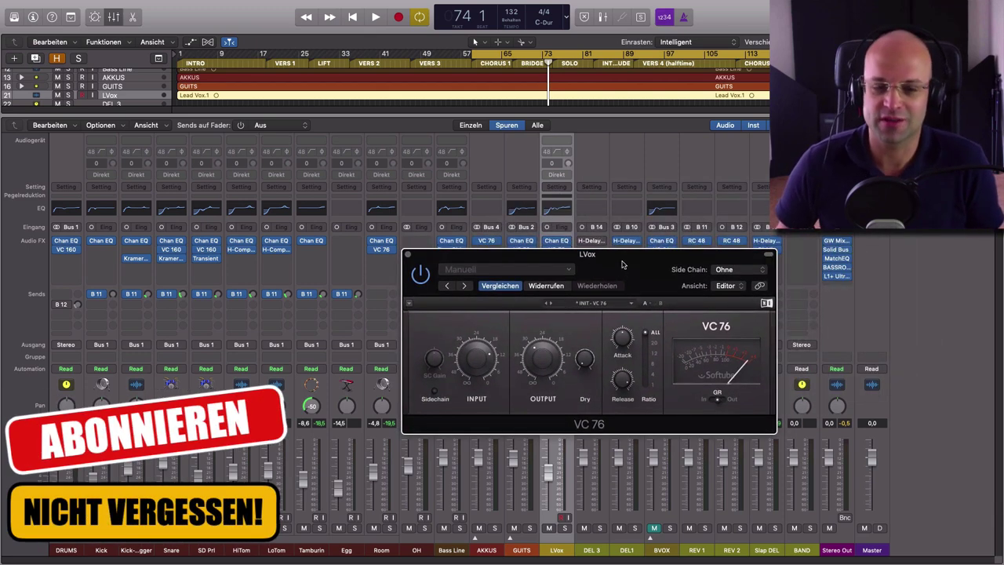
pyautogui.moveTo(646, 285); pyautogui.dragTo(632, 284)
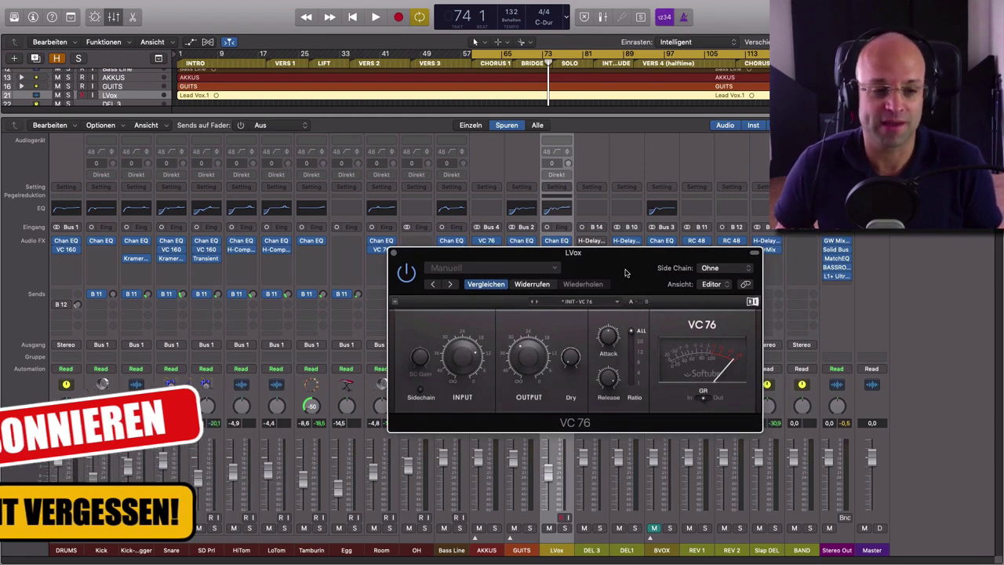
pyautogui.moveTo(625, 272); pyautogui.dragTo(570, 190)
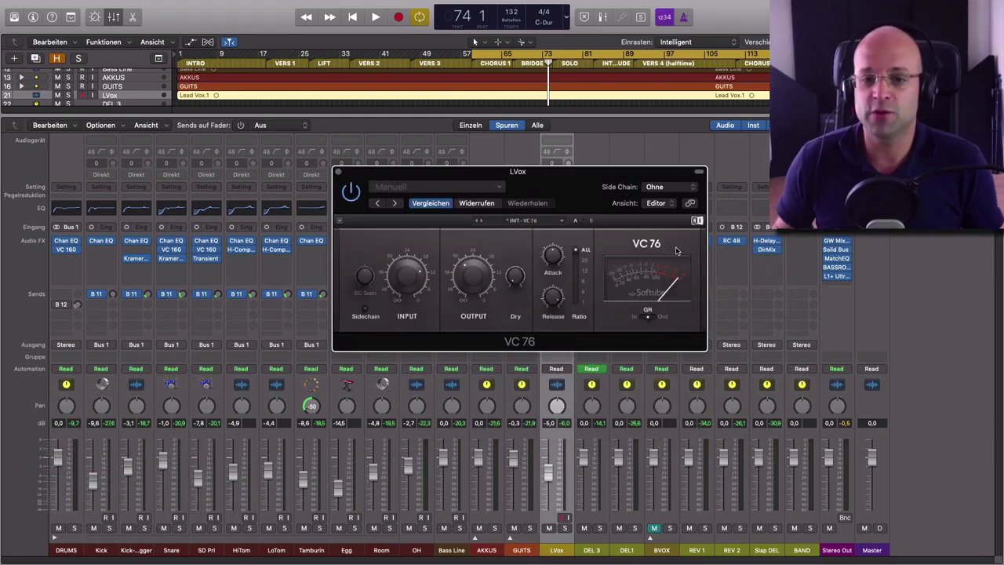